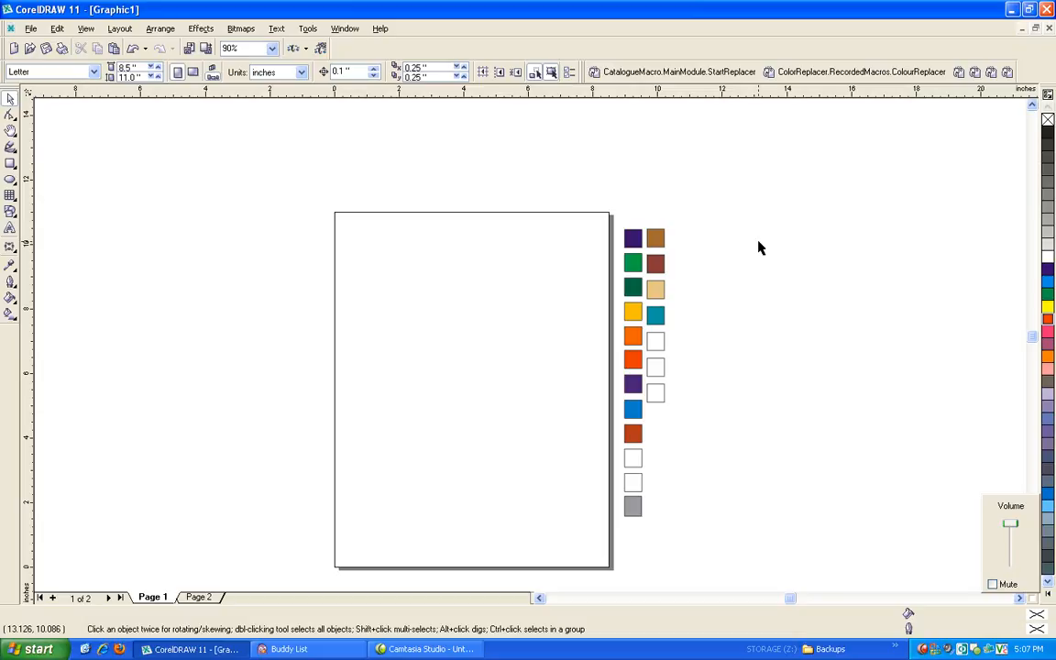
# - Draw an ellipse about 2.7 by 1.48 inches on the page's left half and fill it with red
pyautogui.click(10, 179)
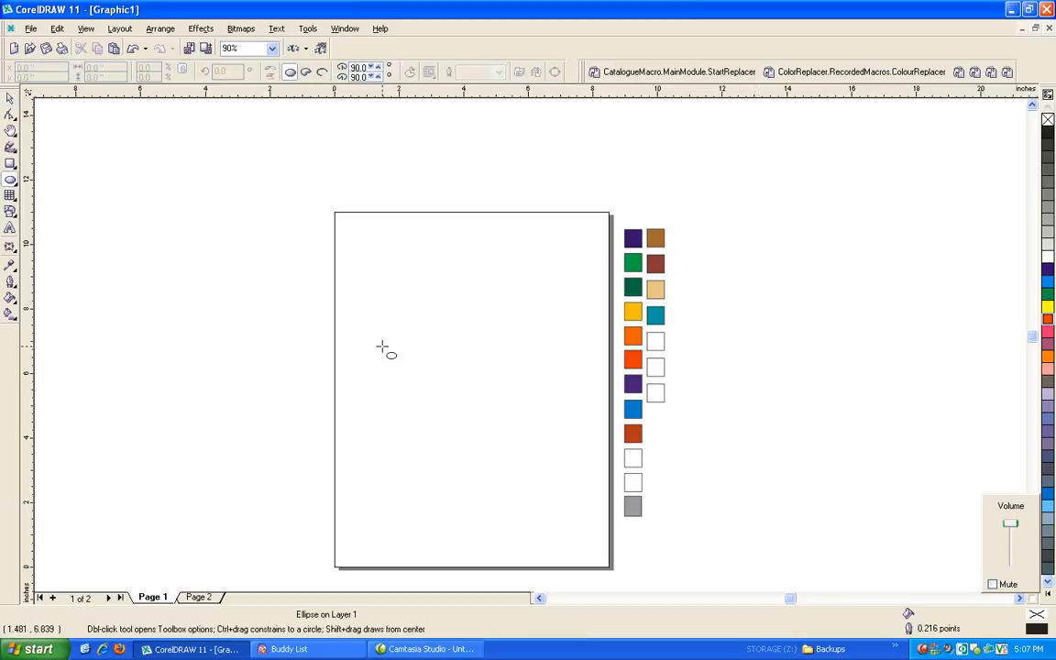
pyautogui.moveTo(368, 328); pyautogui.dragTo(459, 377)
pyautogui.press('space')
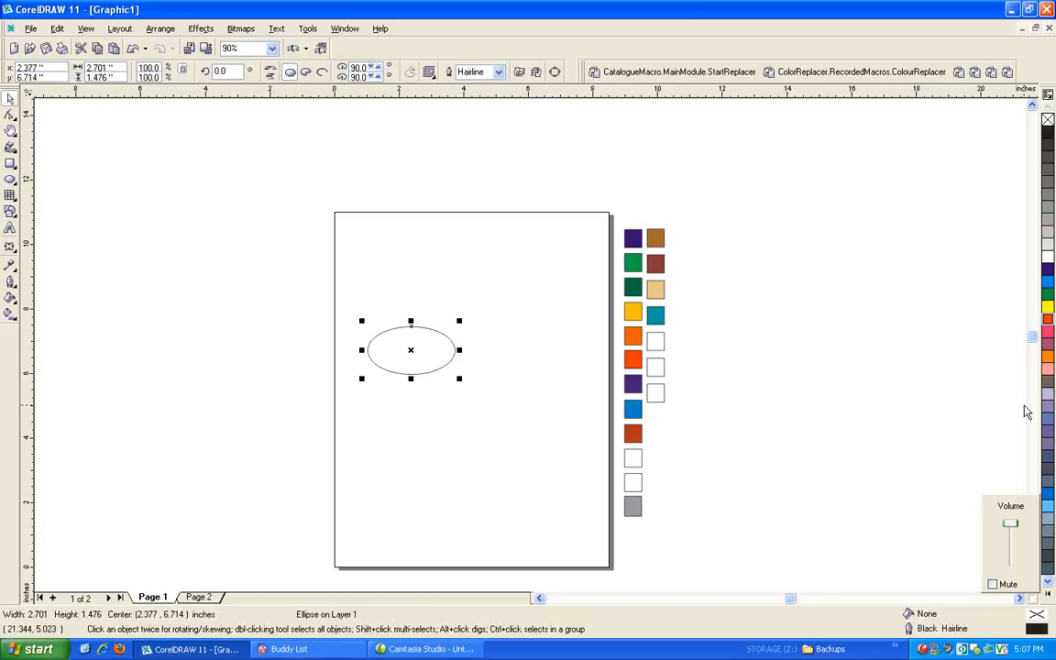
pyautogui.click(1048, 326)
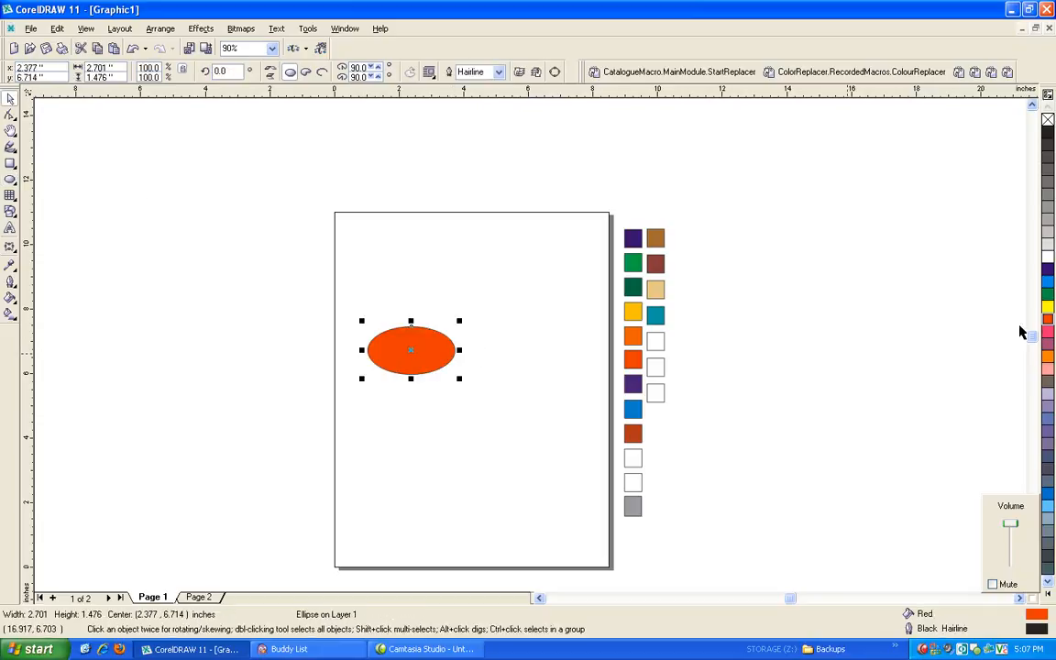
pyautogui.click(461, 316)
# - Try replacing red with the teal swatch colour (R:0 G:157 B:160) across the current page using the Color Replacer macro, then undo it
pyautogui.scroll(1, 461, 316)
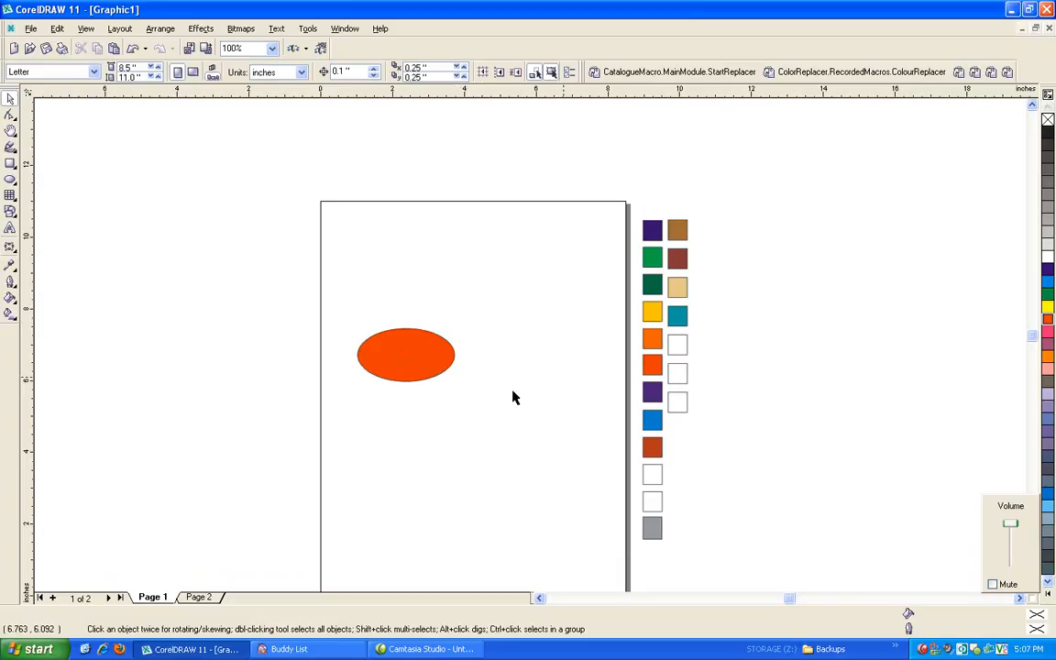
pyautogui.click(808, 73)
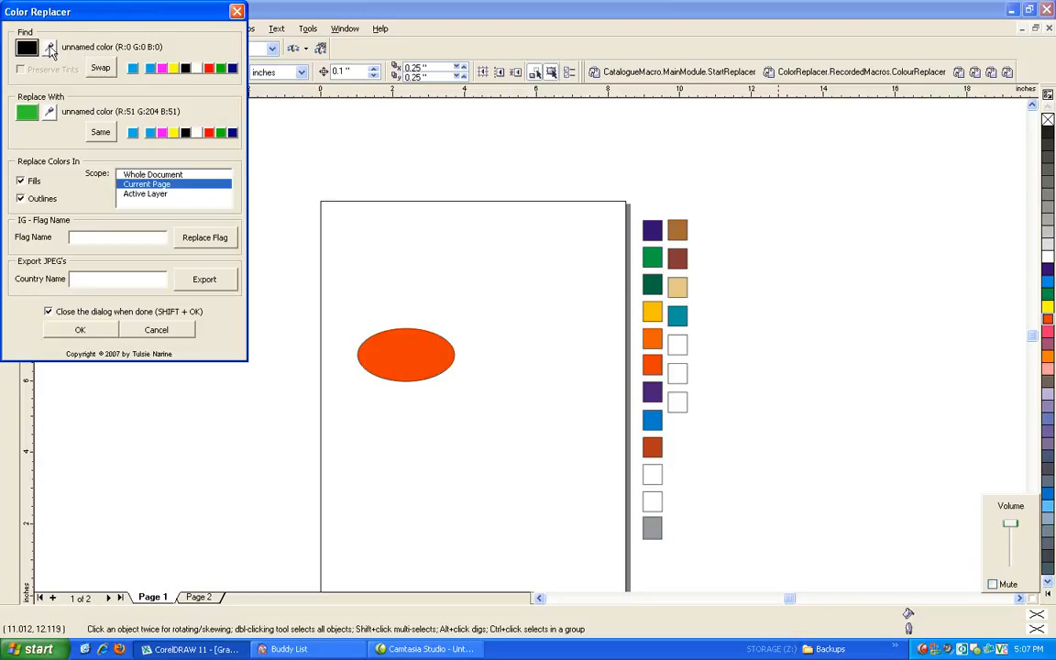
pyautogui.click(50, 50)
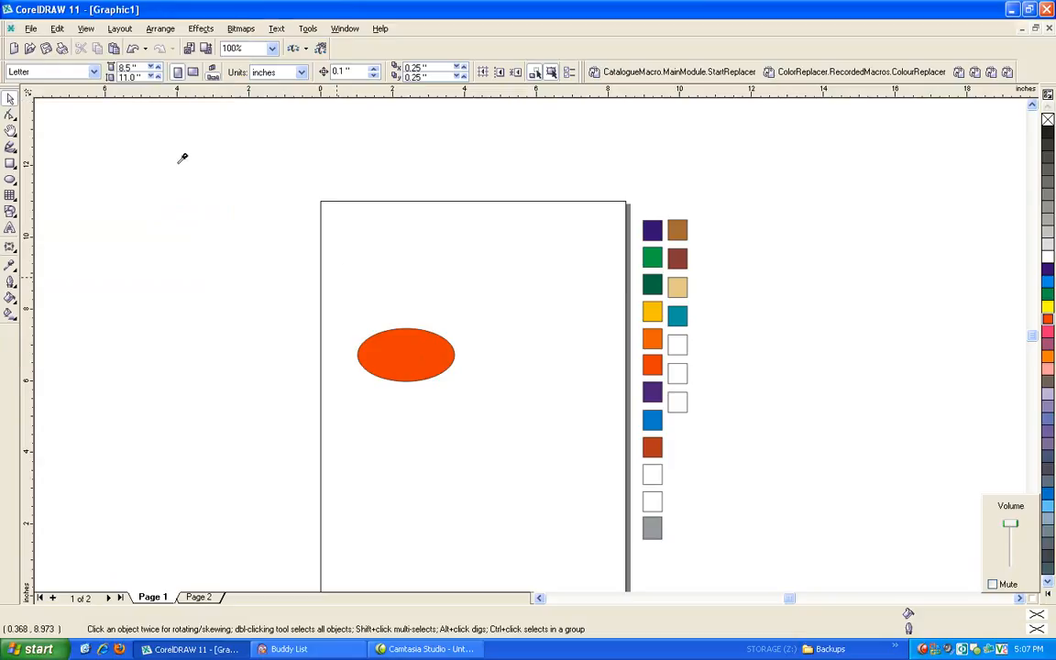
pyautogui.click(394, 337)
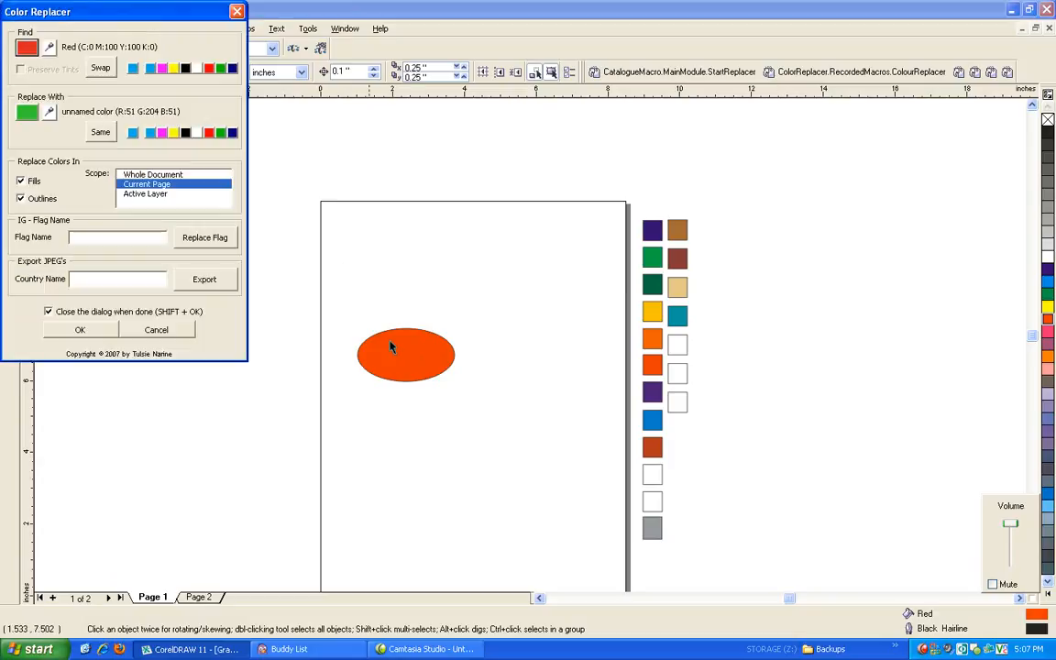
pyautogui.click(50, 113)
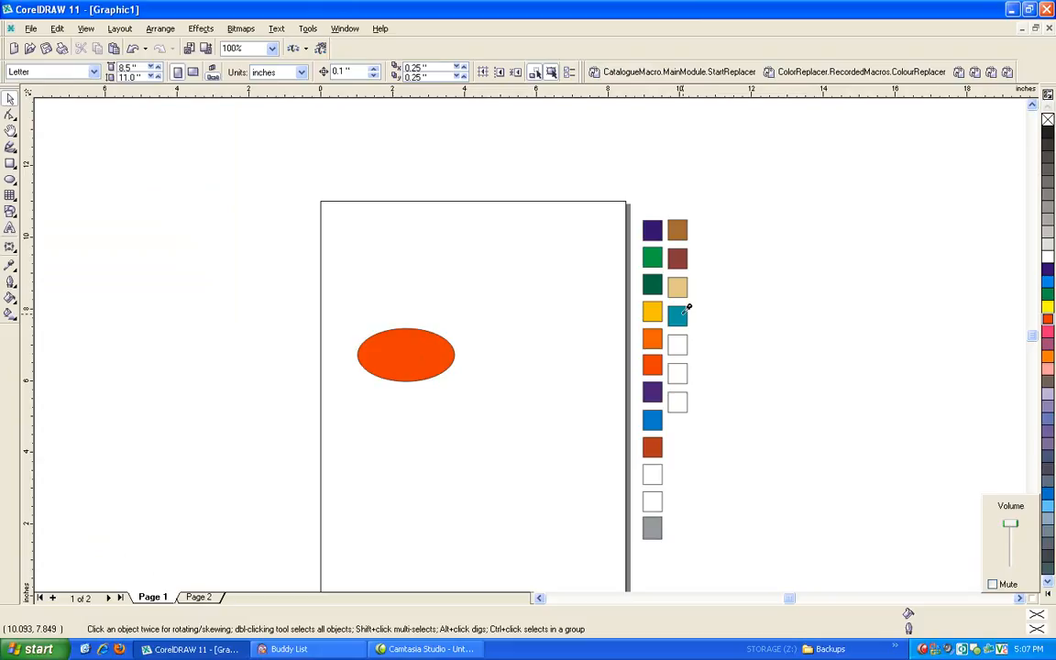
pyautogui.click(679, 314)
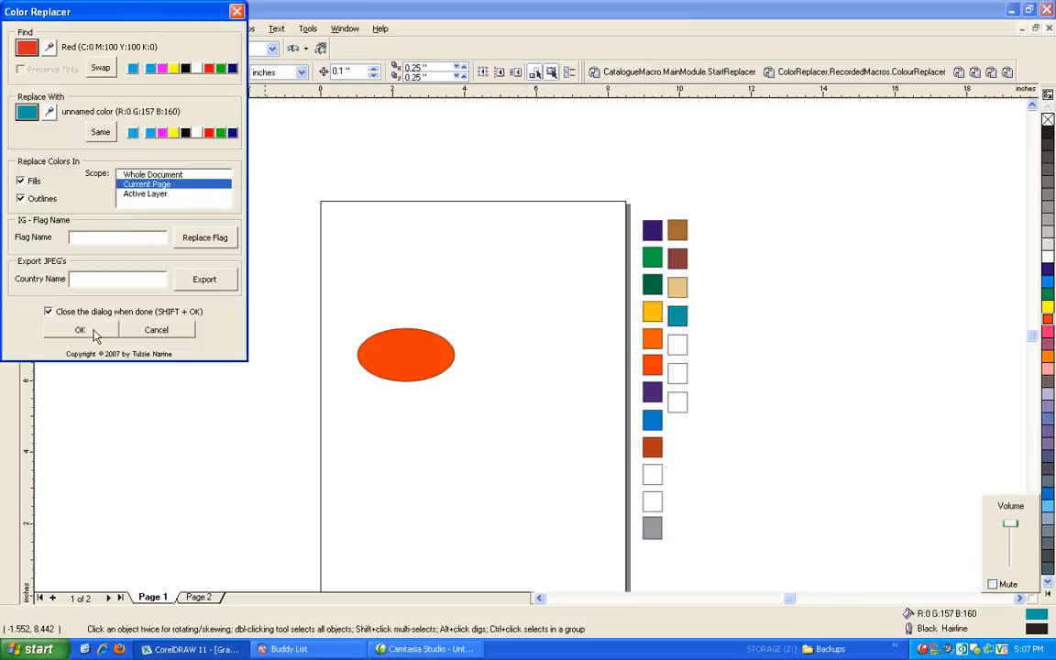
pyautogui.click(80, 331)
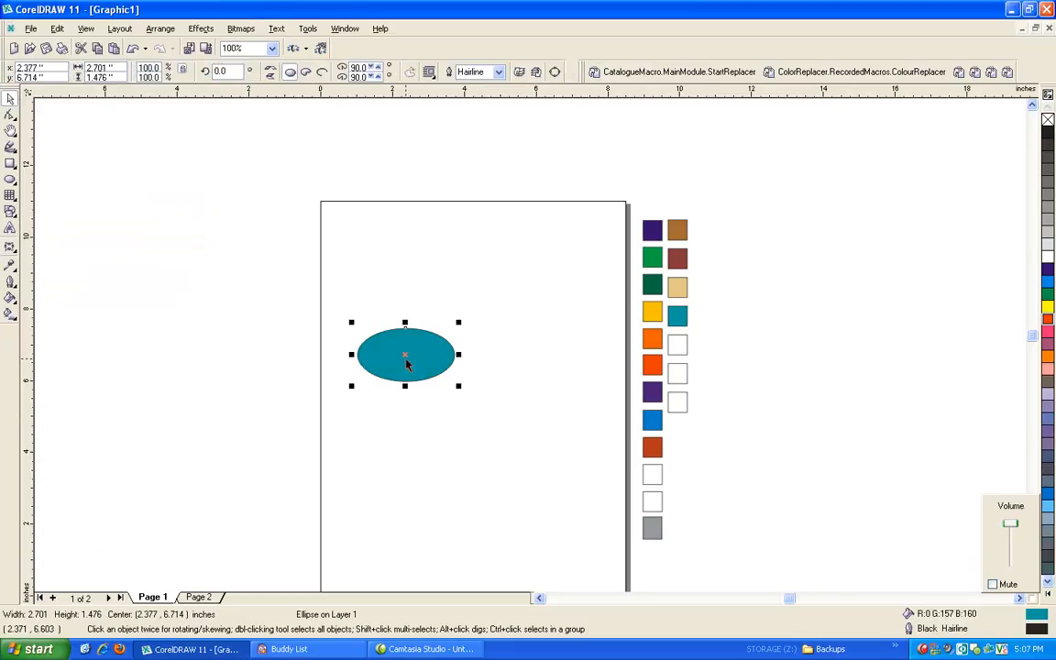
pyautogui.click(133, 47)
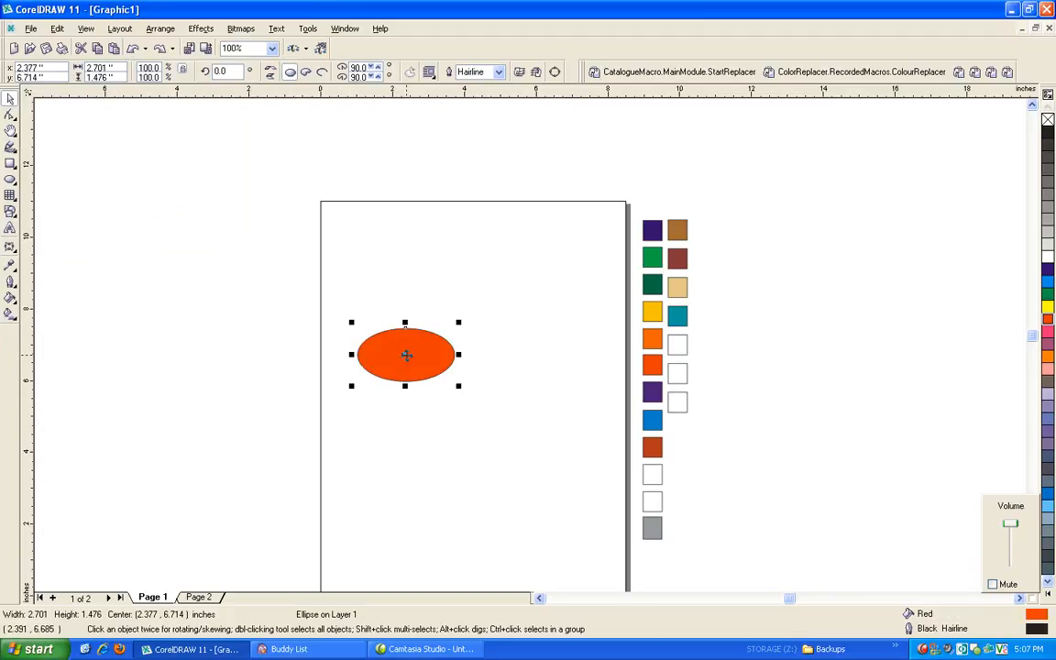
# - Place a copy of the red ellipse beside the original on the page's right half
pyautogui.moveTo(406, 355); pyautogui.dragTo(548, 365)
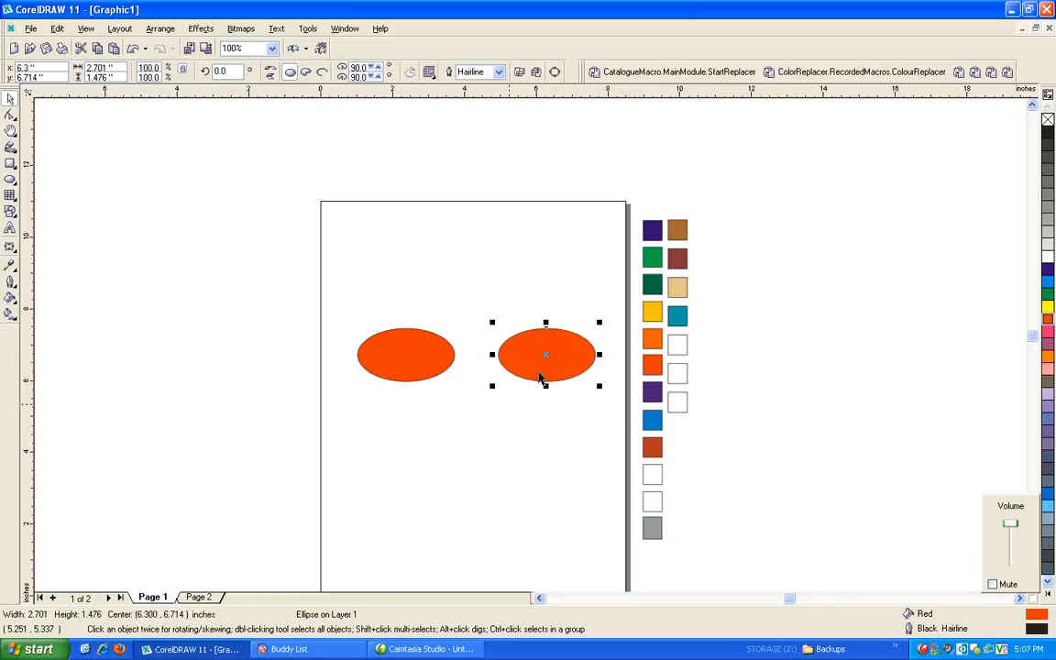
pyautogui.click(474, 425)
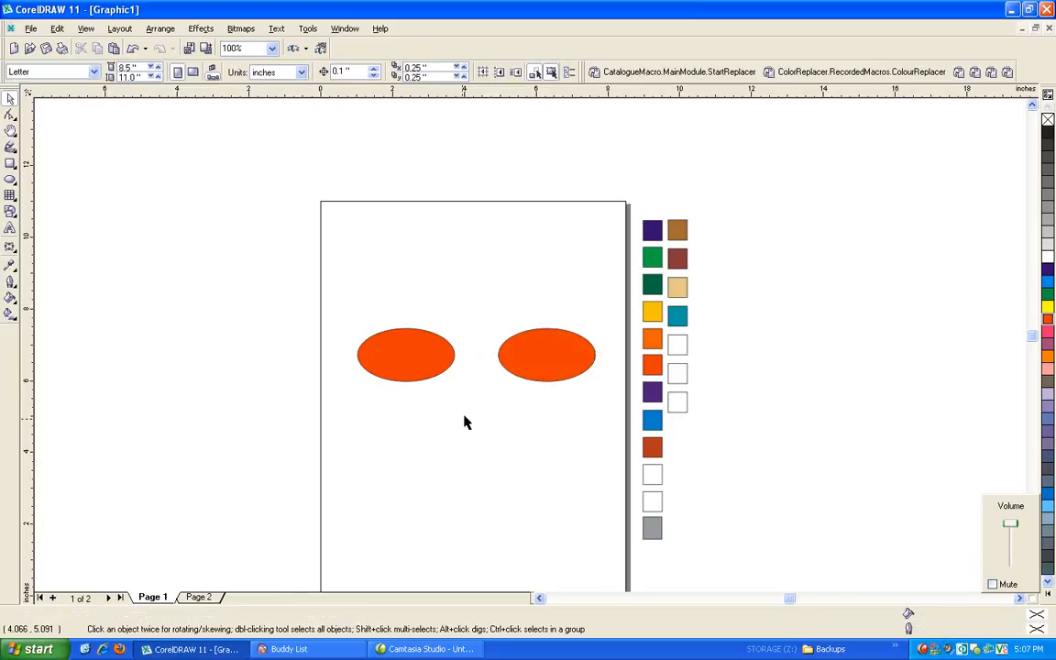
# - Replace red with the yellow swatch colour (R:255 G:204 B:0) in the left ellipse only, using Color Replacer with Selection scope
pyautogui.click(406, 358)
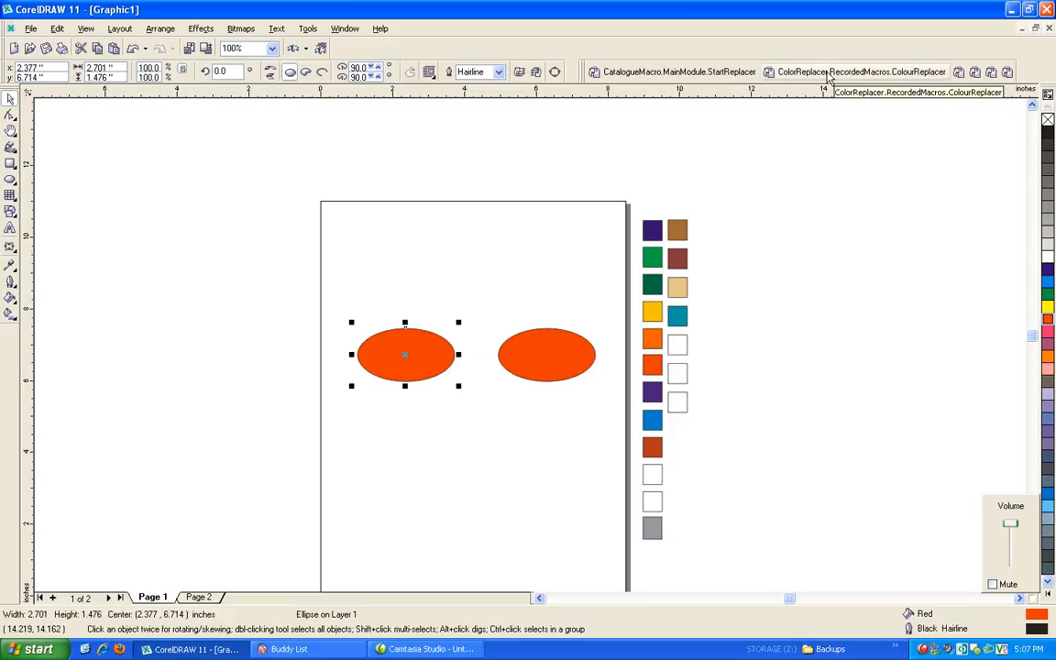
pyautogui.click(828, 76)
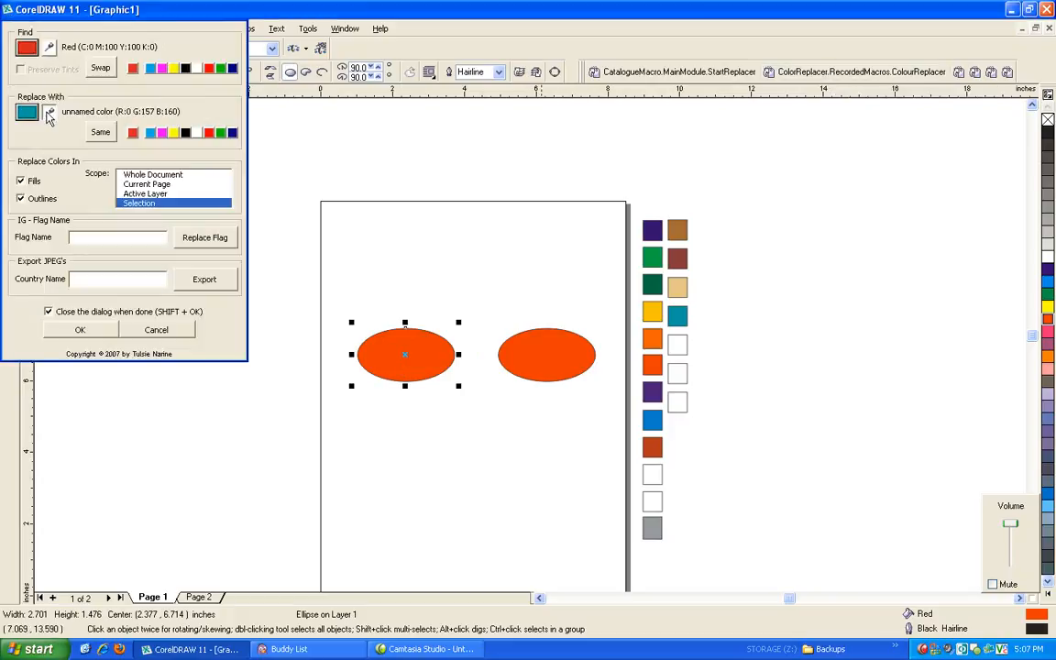
pyautogui.click(50, 113)
pyautogui.click(657, 319)
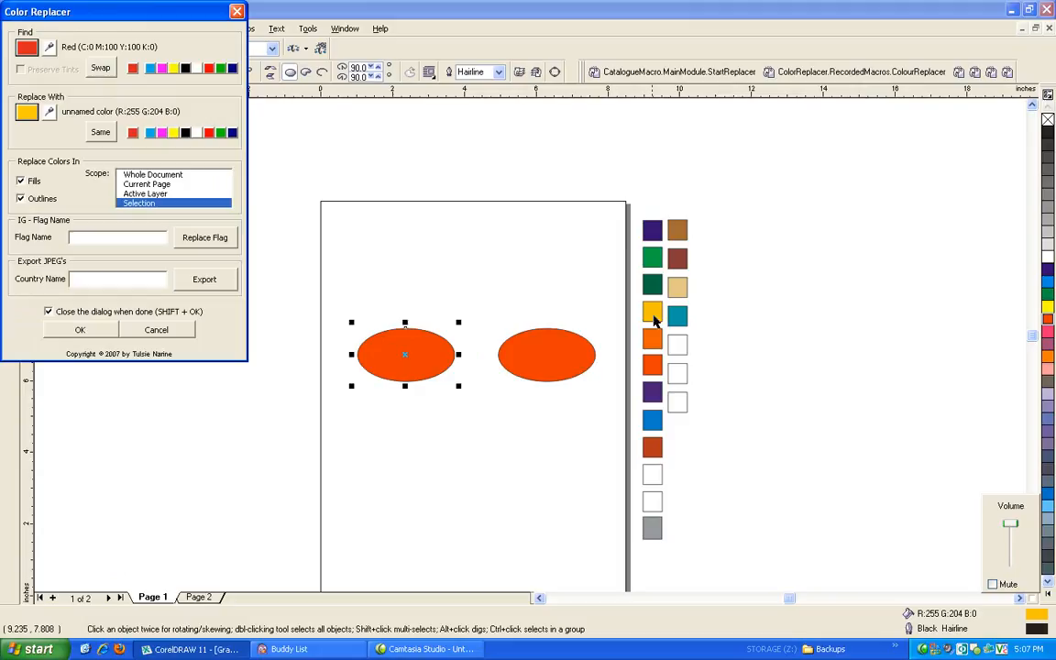
pyautogui.click(77, 326)
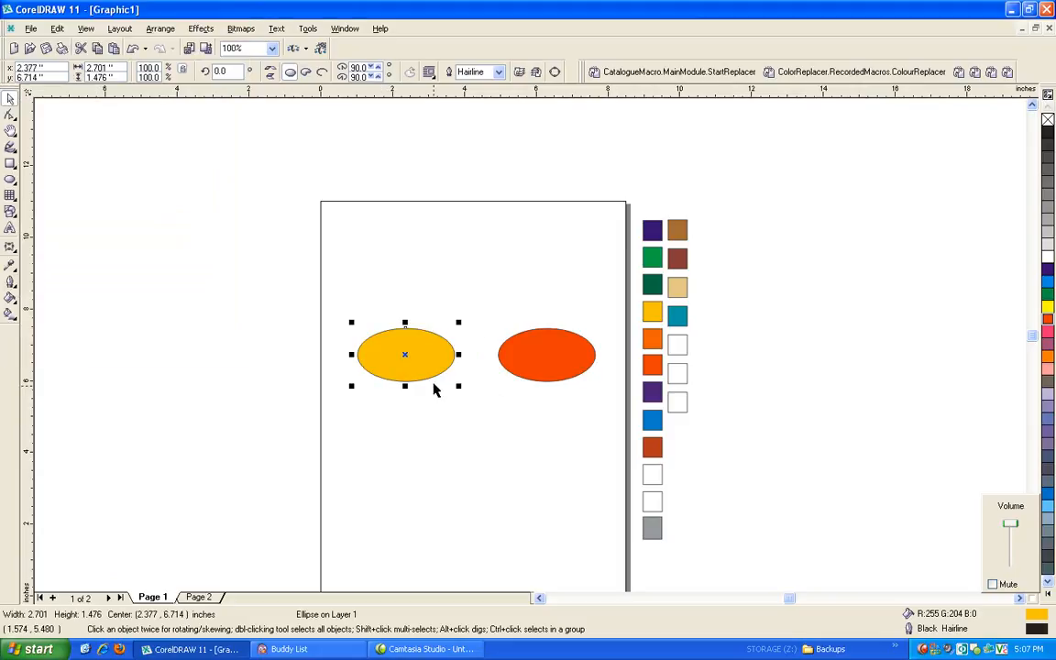
# - Delete the yellow ellipse and move the remaining red ellipse to the page's left half
pyautogui.click(532, 458)
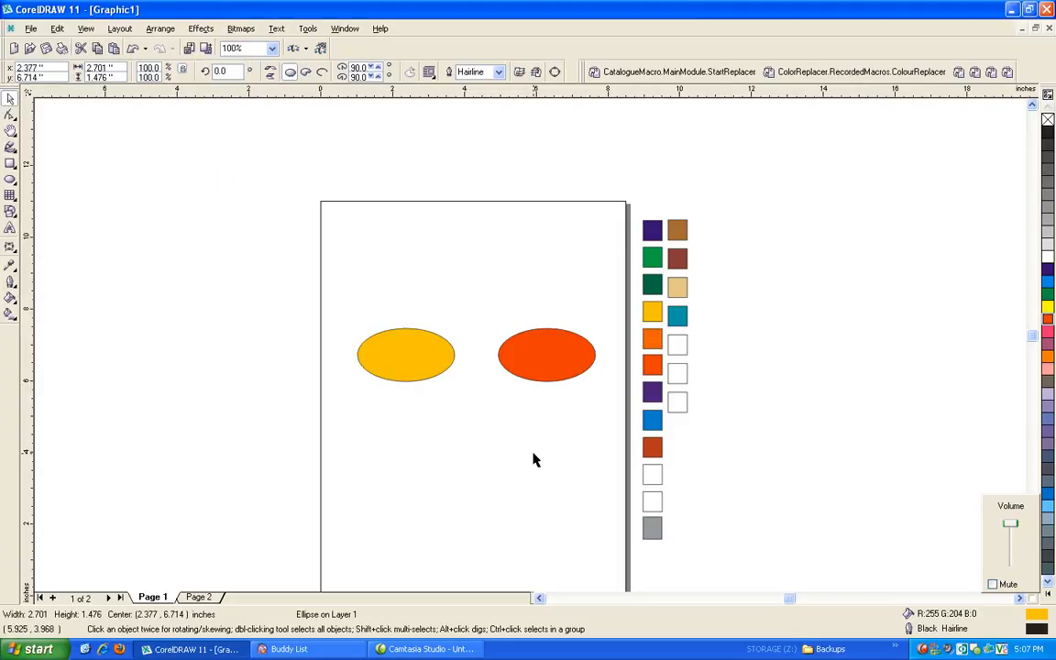
pyautogui.click(416, 366)
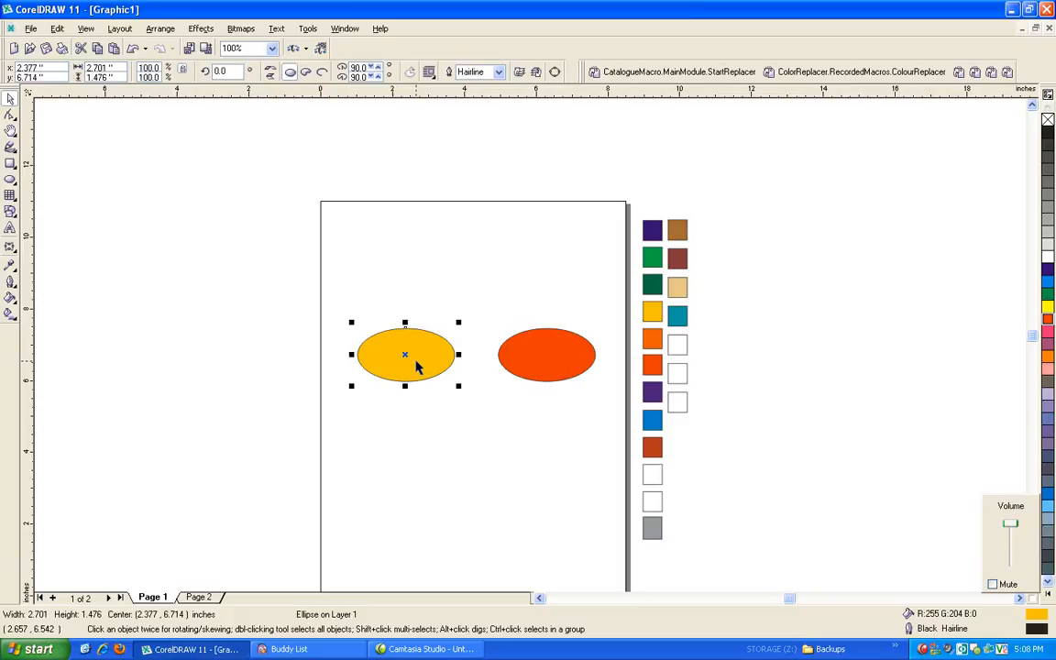
pyautogui.press('Delete')
pyautogui.click(537, 354)
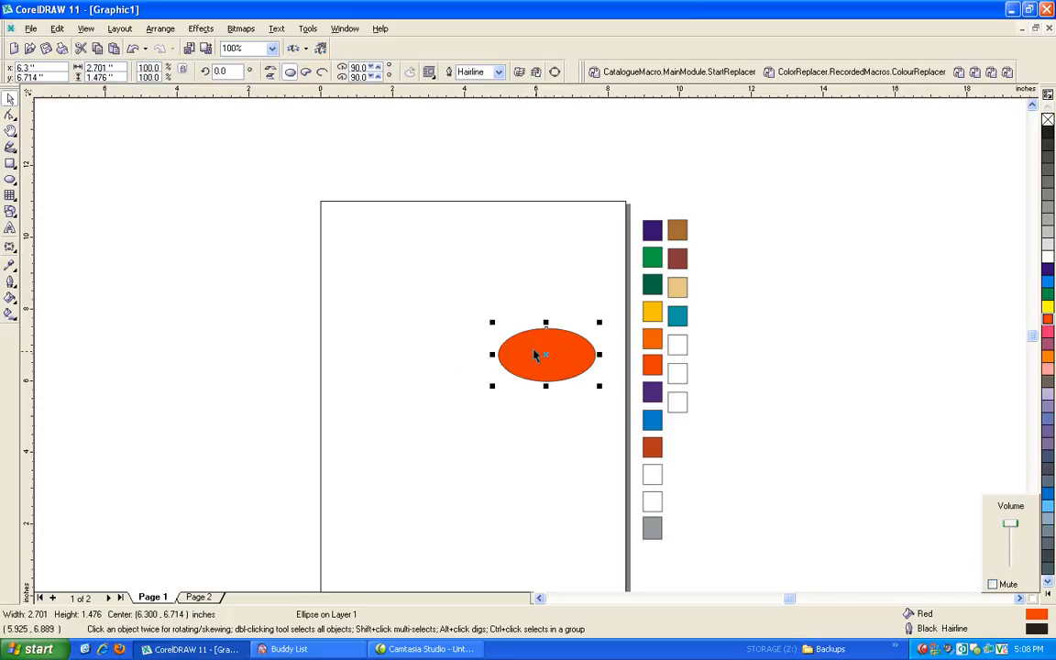
pyautogui.moveTo(543, 354); pyautogui.dragTo(412, 354)
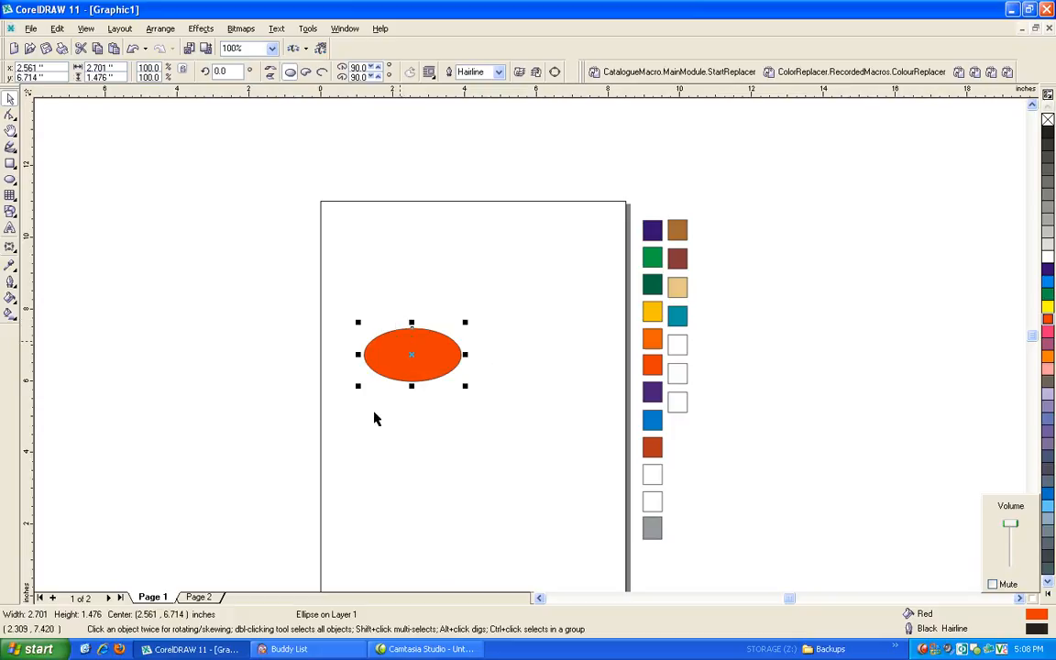
# - Group all objects of the EAGLES logo and its black background on Page 2
pyautogui.click(202, 597)
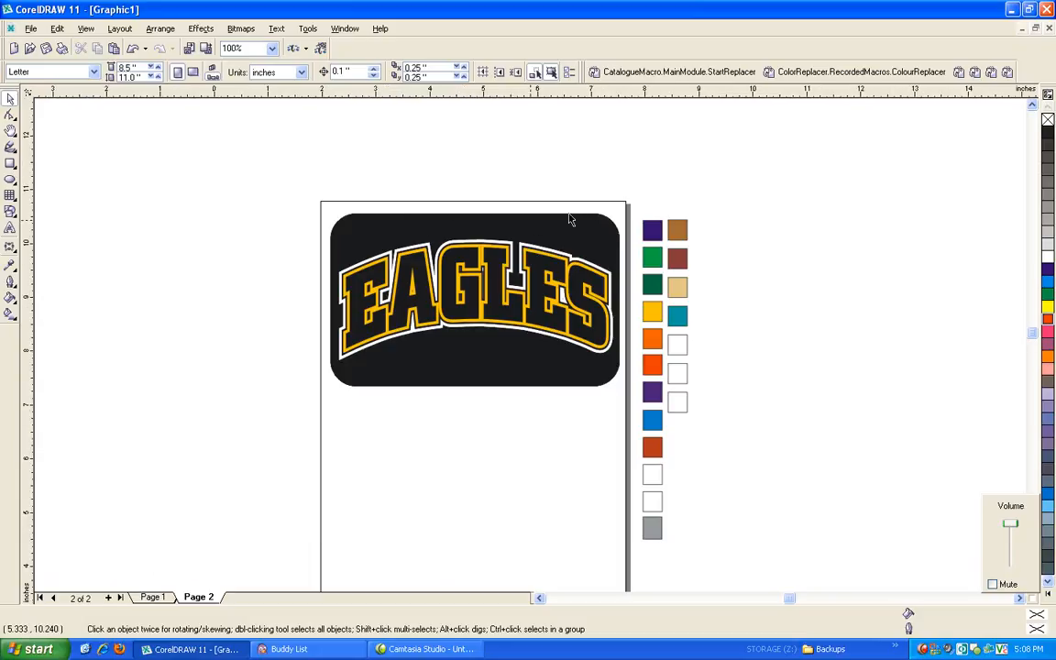
pyautogui.scroll(1, 561, 219)
pyautogui.scroll(-2, 559, 218)
pyautogui.moveTo(337, 169); pyautogui.dragTo(656, 389)
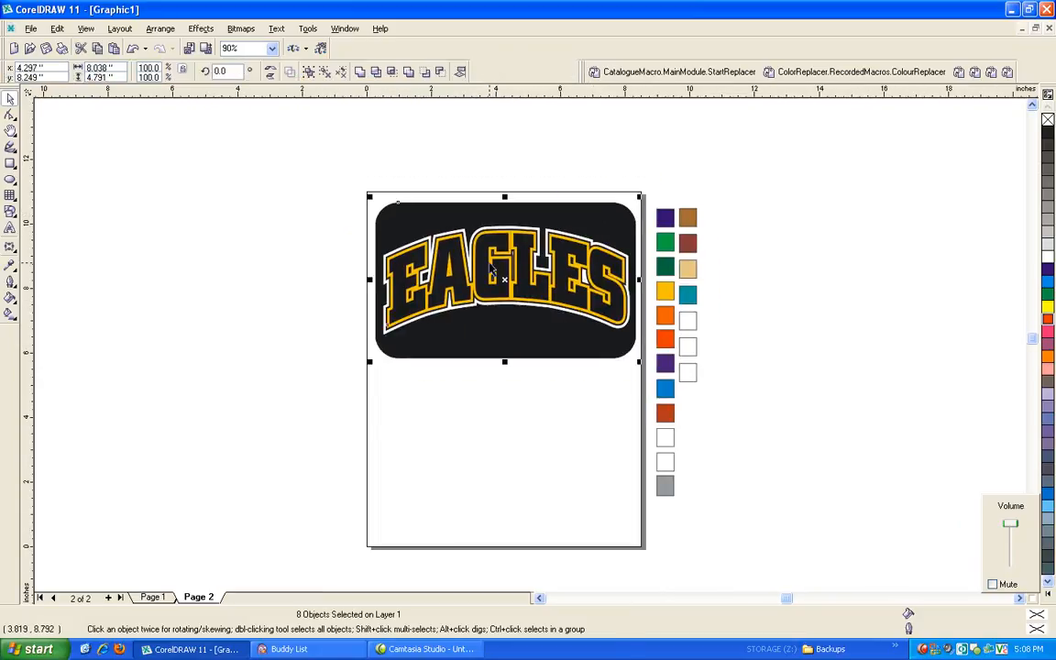
pyautogui.rightClick(490, 269)
pyautogui.click(519, 309)
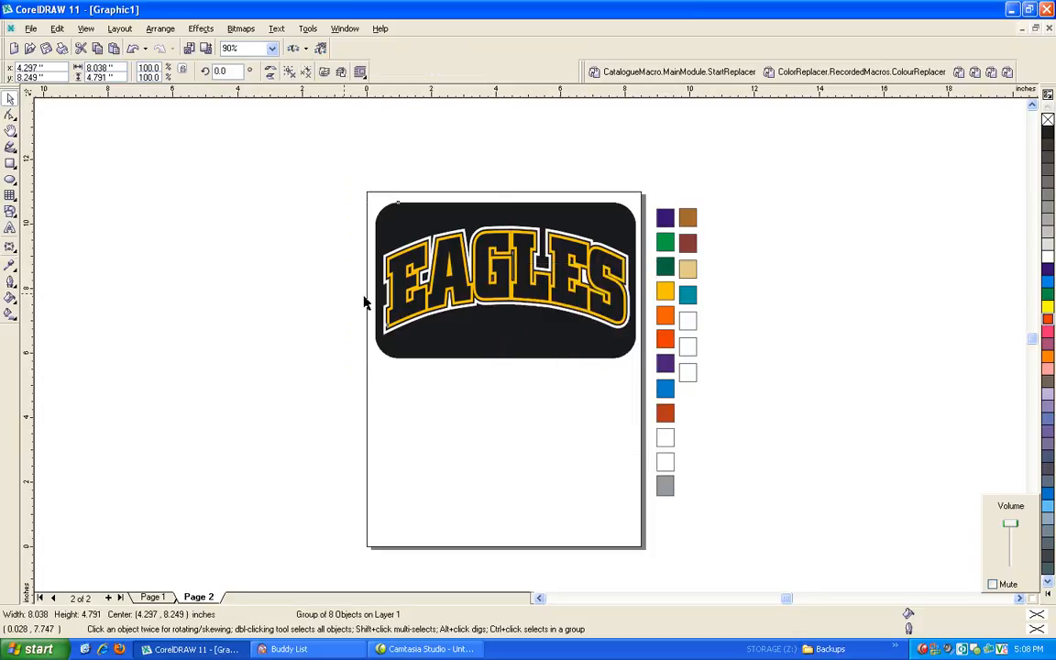
pyautogui.click(330, 274)
# - Replace the logo's black (R:0 G:0 B:0) with dark green (R:0 G:102 B:51) across the current page using Color Replacer
pyautogui.click(768, 73)
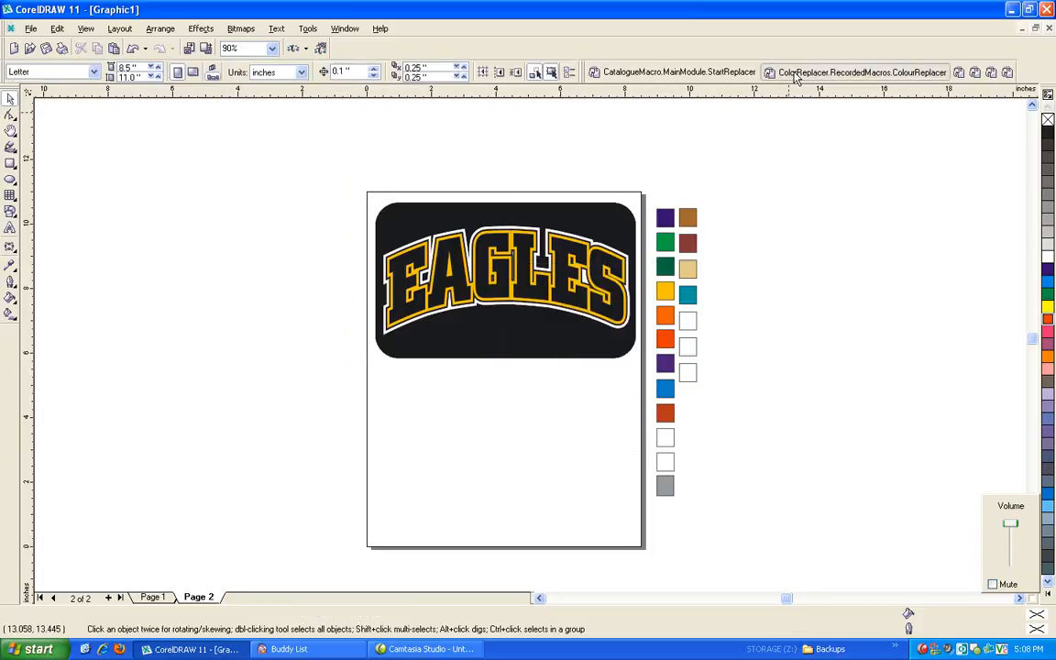
pyautogui.click(52, 47)
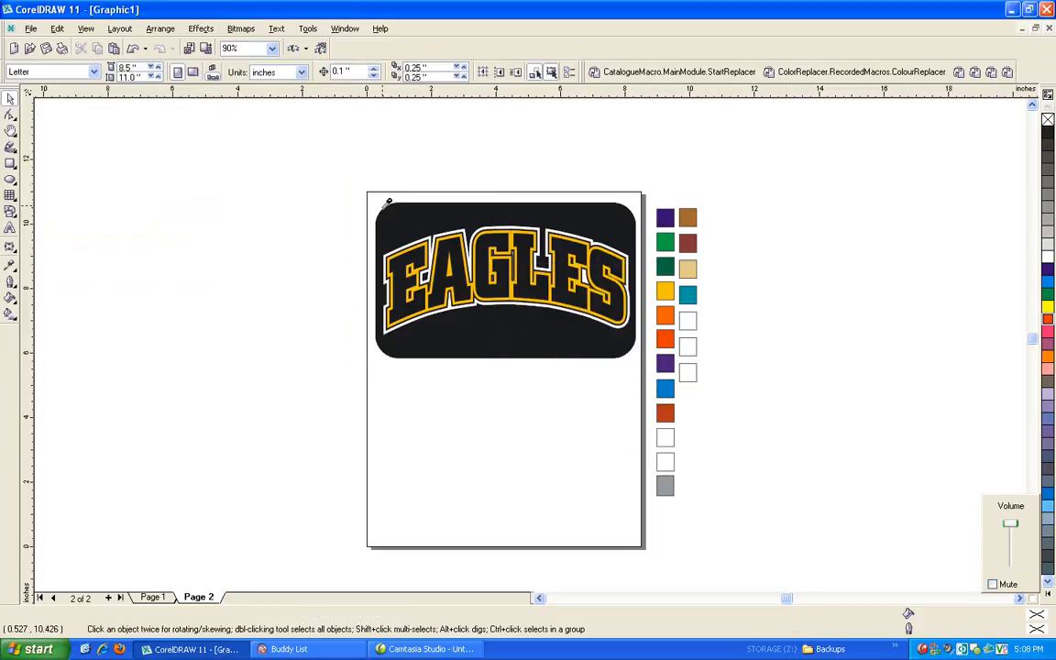
pyautogui.click(396, 216)
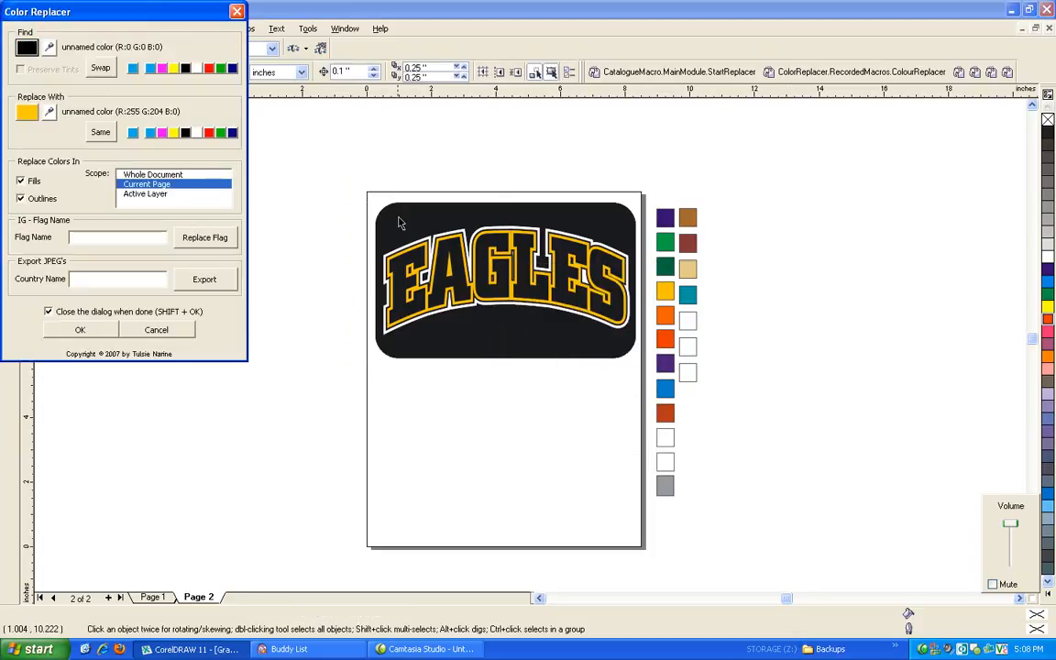
pyautogui.click(51, 112)
pyautogui.click(666, 265)
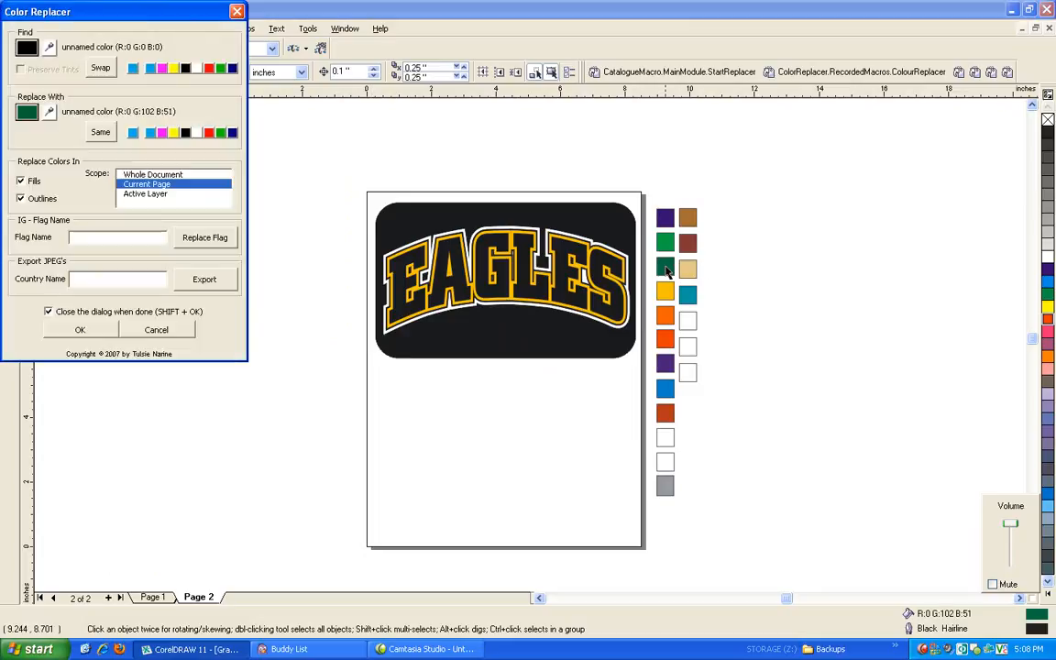
pyautogui.click(112, 332)
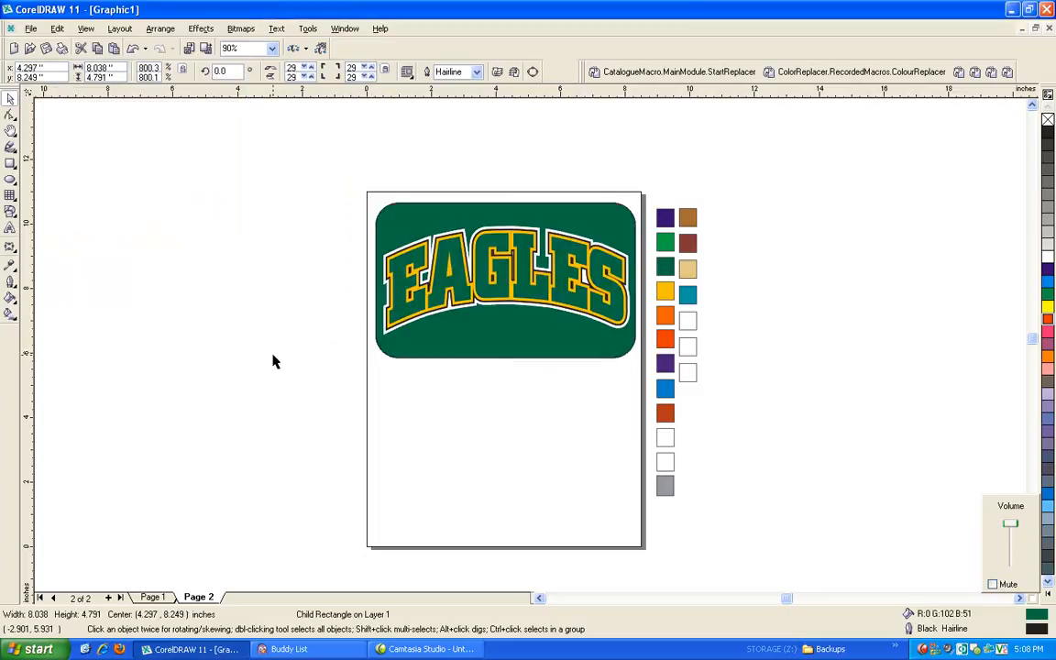
pyautogui.click(248, 325)
pyautogui.scroll(2, 514, 238)
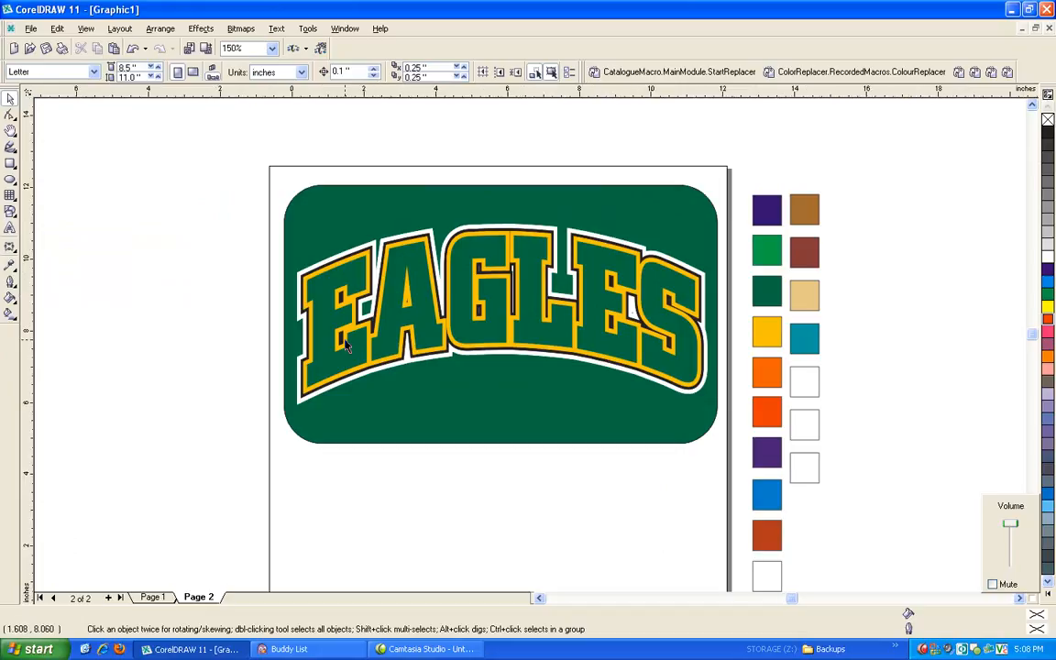
pyautogui.scroll(-2, 332, 339)
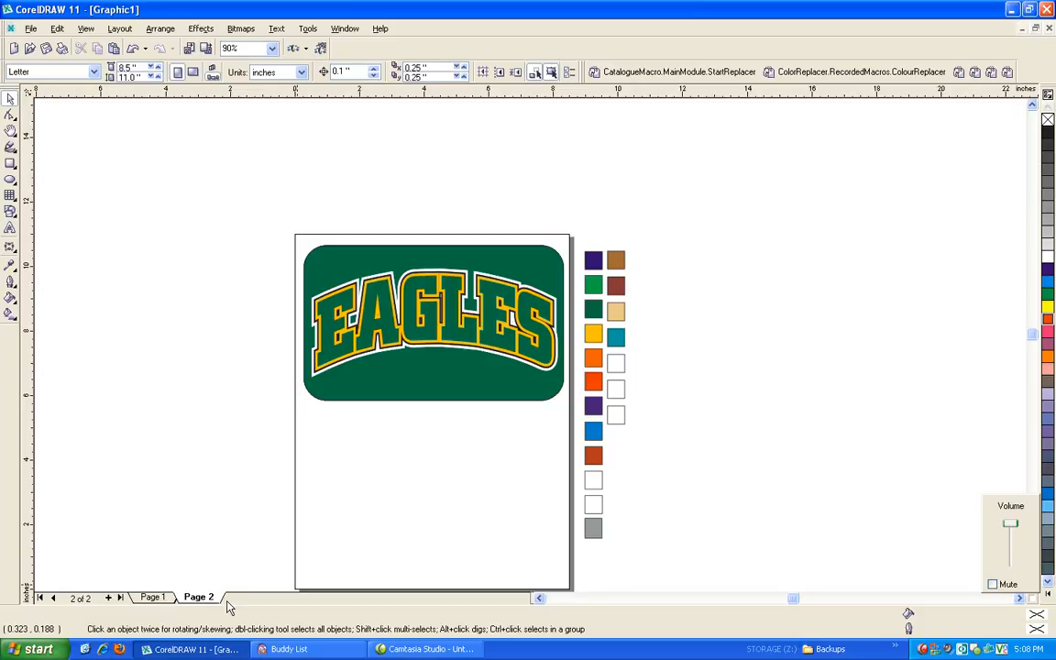
# - Delete the red ellipse from Page 1
pyautogui.click(153, 597)
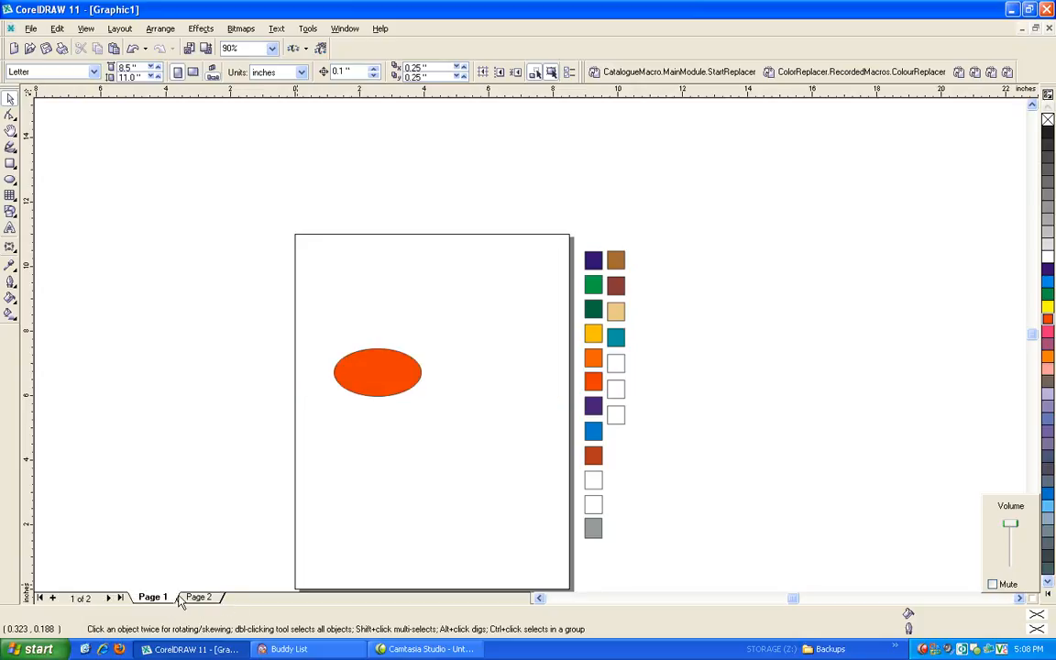
pyautogui.click(412, 371)
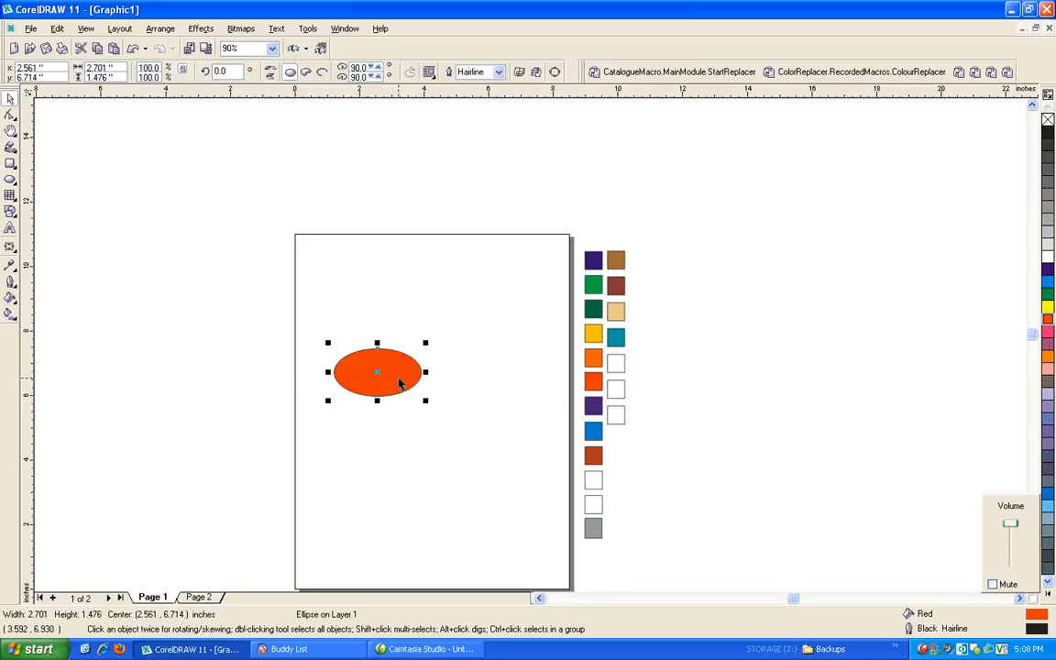
pyautogui.press('Delete')
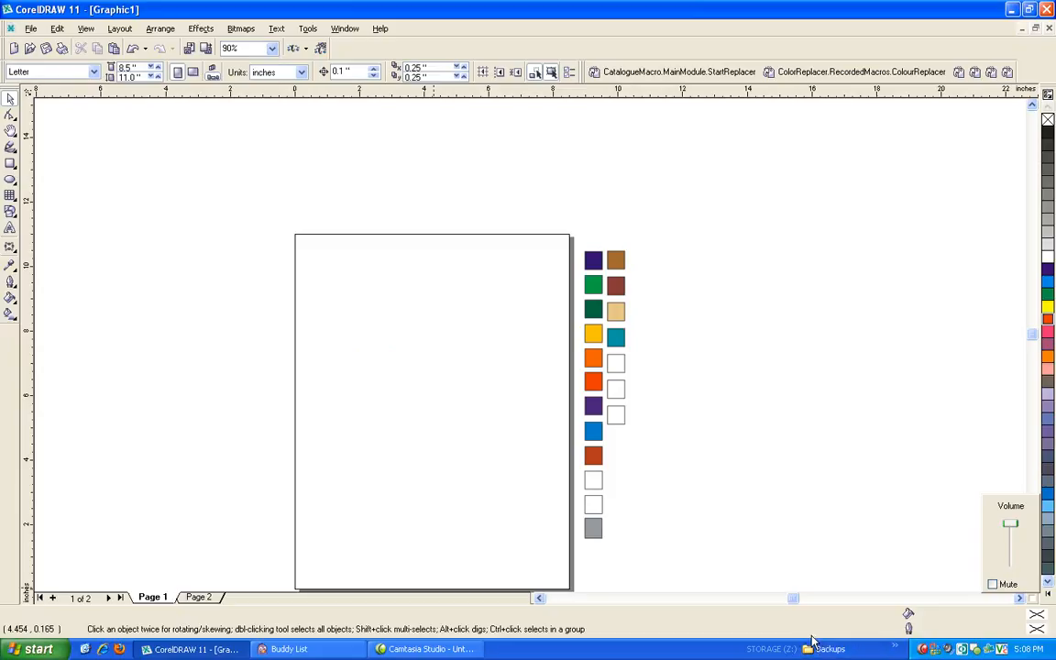
# - Replace yellow (R:255 G:204 B:0) with orange (R:255 G:102 B:0) in the selected Logo #5 objects using Color Replacer
pyautogui.scroll(-3, 607, 394)
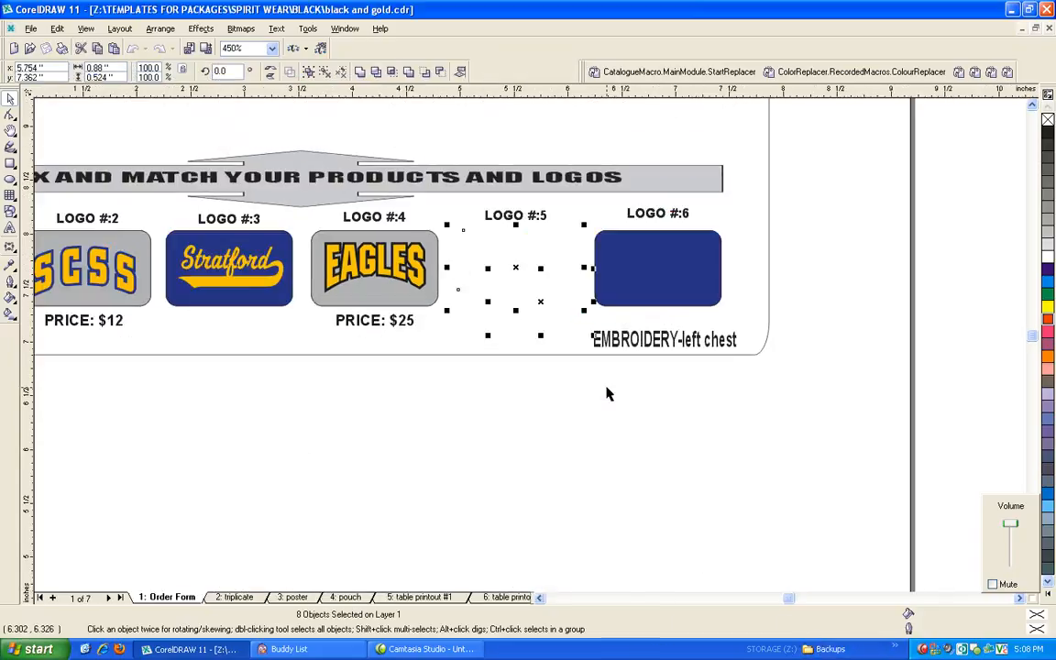
pyautogui.scroll(-3, 607, 394)
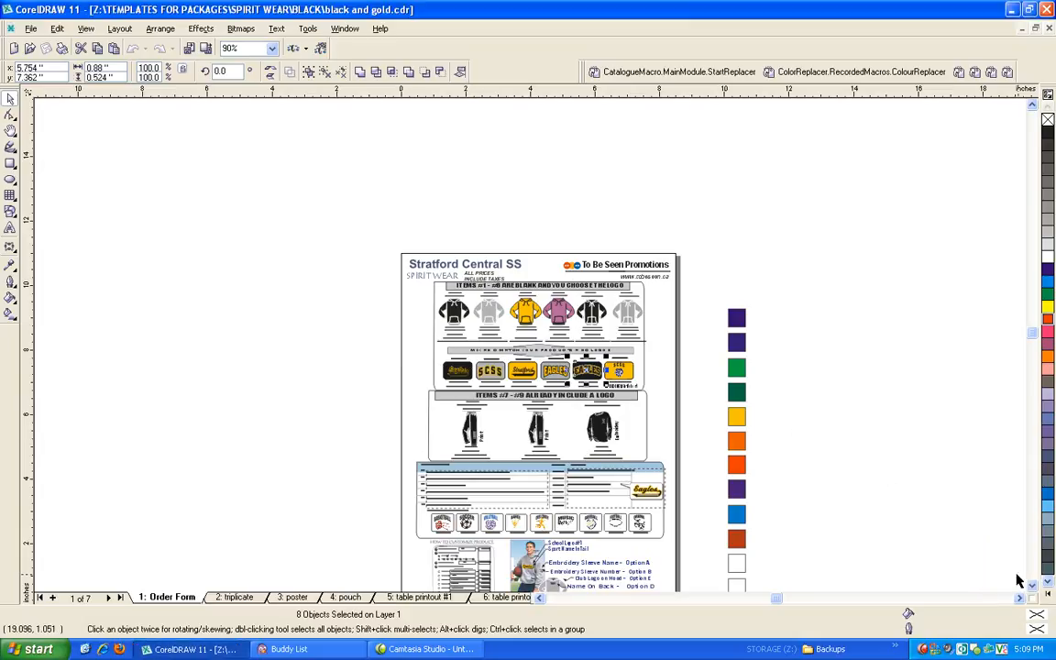
pyautogui.click(1033, 591)
pyautogui.click(1032, 591)
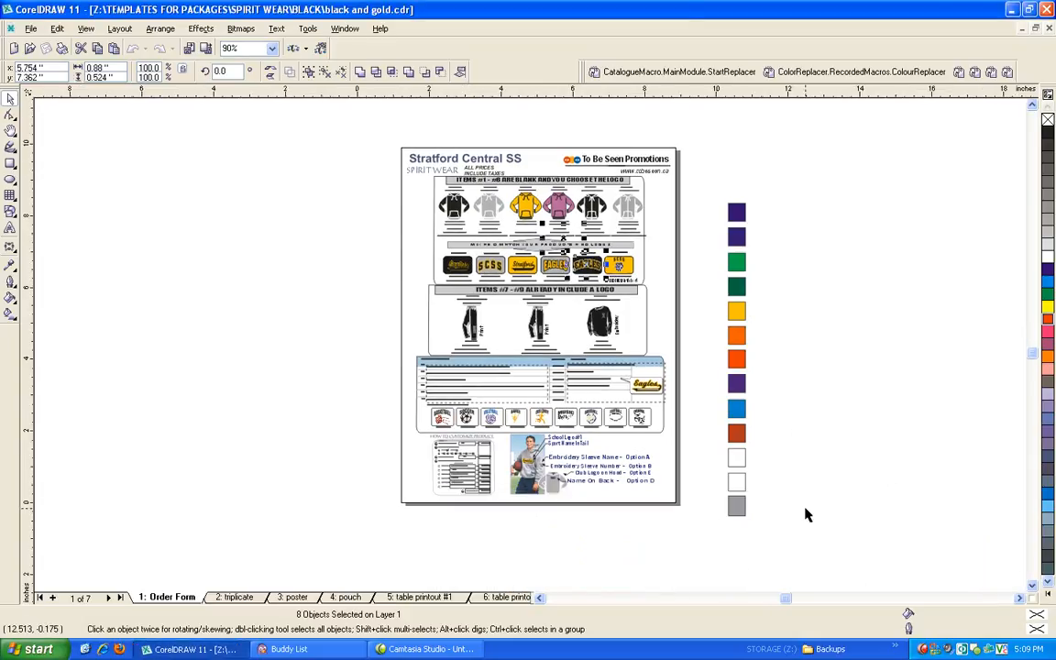
pyautogui.scroll(-1, 688, 347)
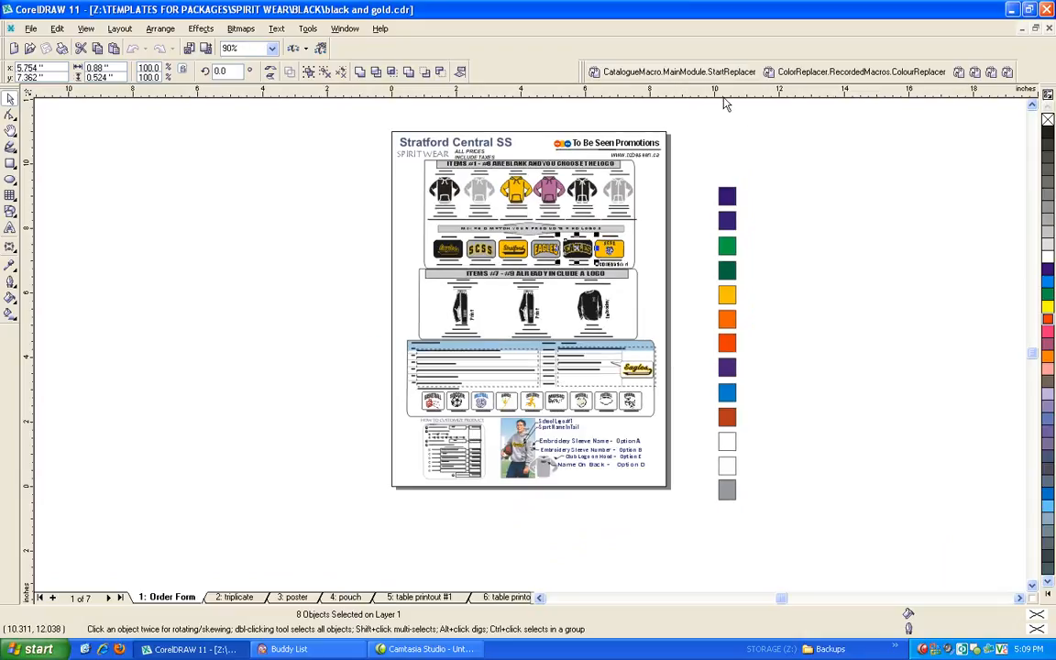
pyautogui.click(810, 74)
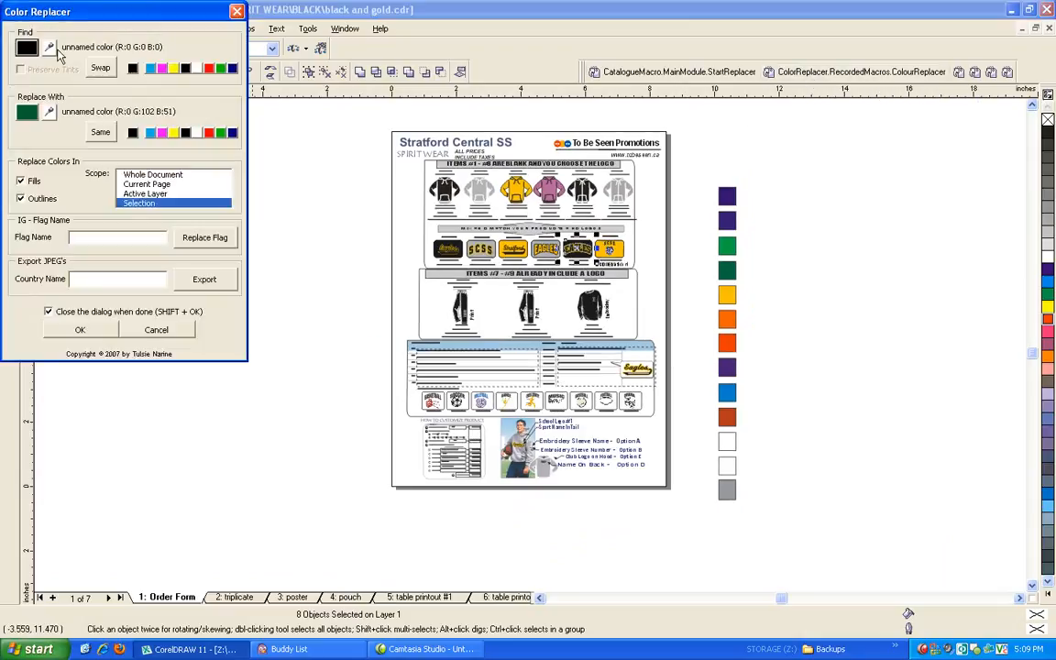
pyautogui.click(49, 46)
pyautogui.click(515, 190)
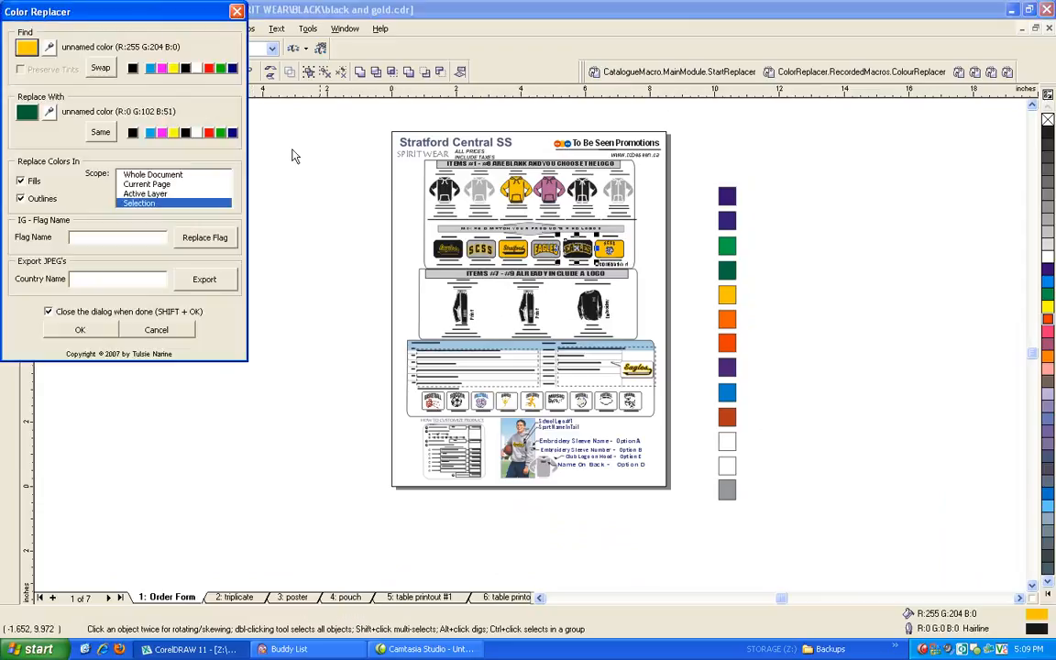
pyautogui.click(49, 111)
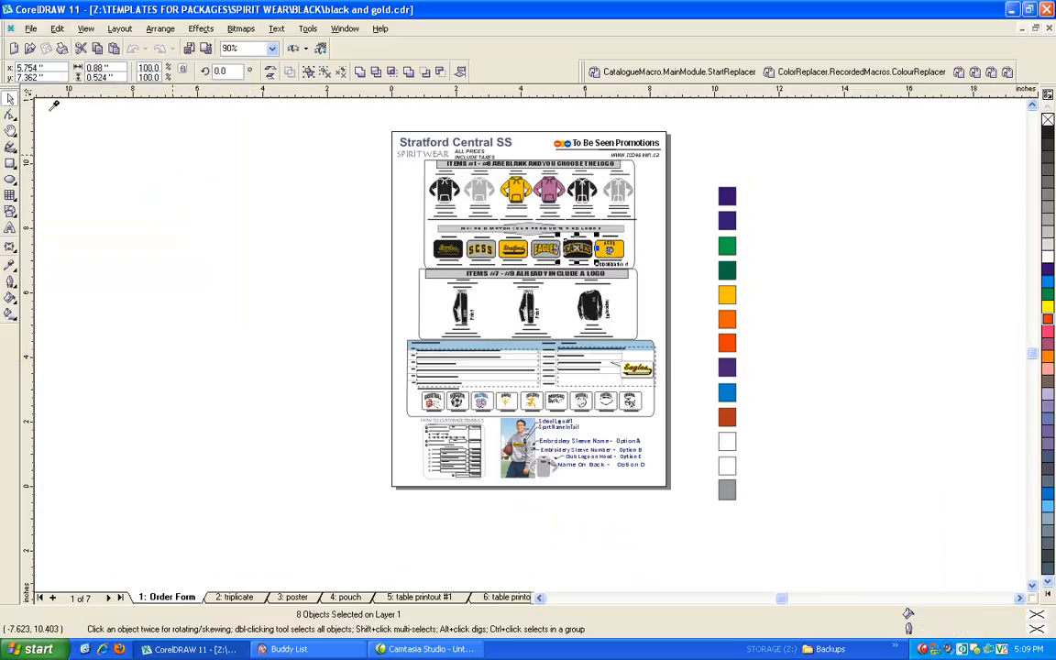
pyautogui.click(731, 319)
pyautogui.click(103, 330)
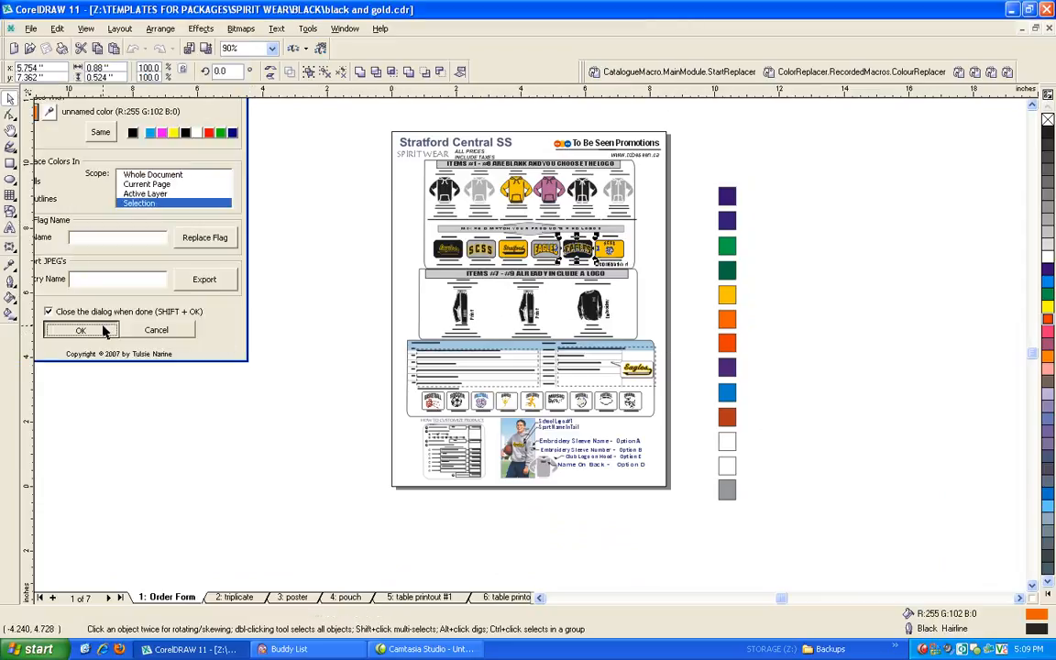
# - Clear the selection and replace yellow (R:255 G:204 B:0) with orange (R:255 G:102 B:0) throughout the document
pyautogui.press('Escape')
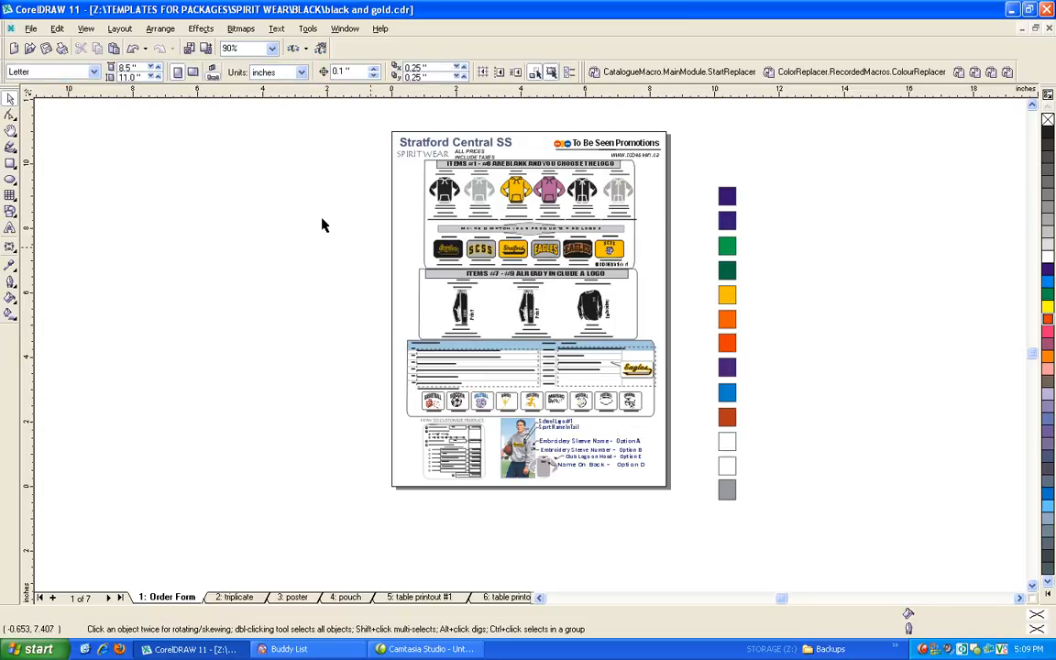
pyautogui.click(877, 72)
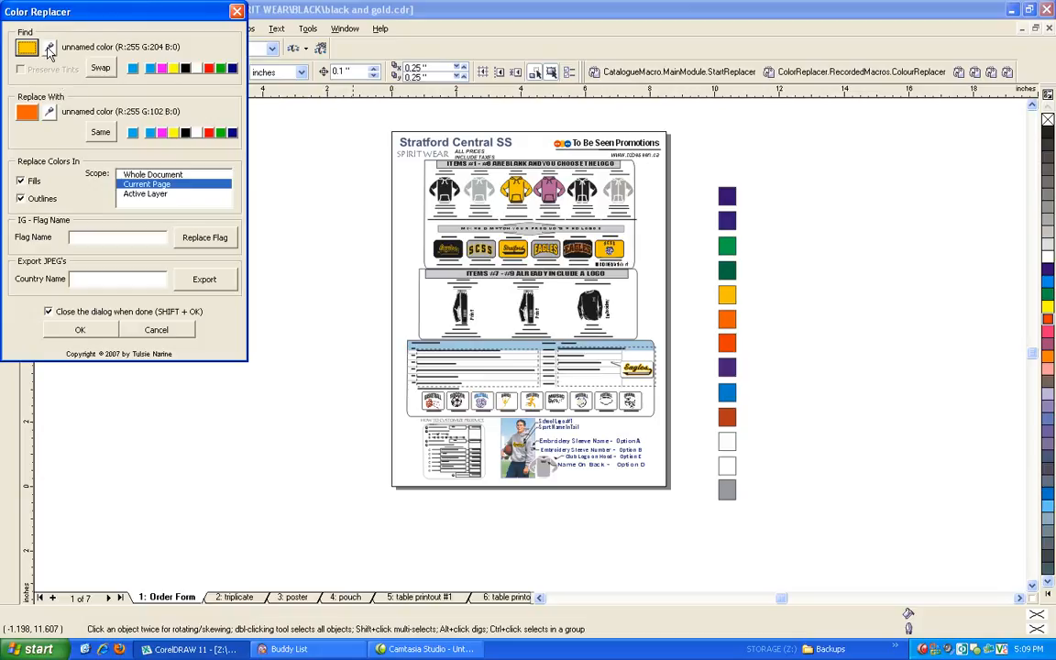
pyautogui.click(80, 330)
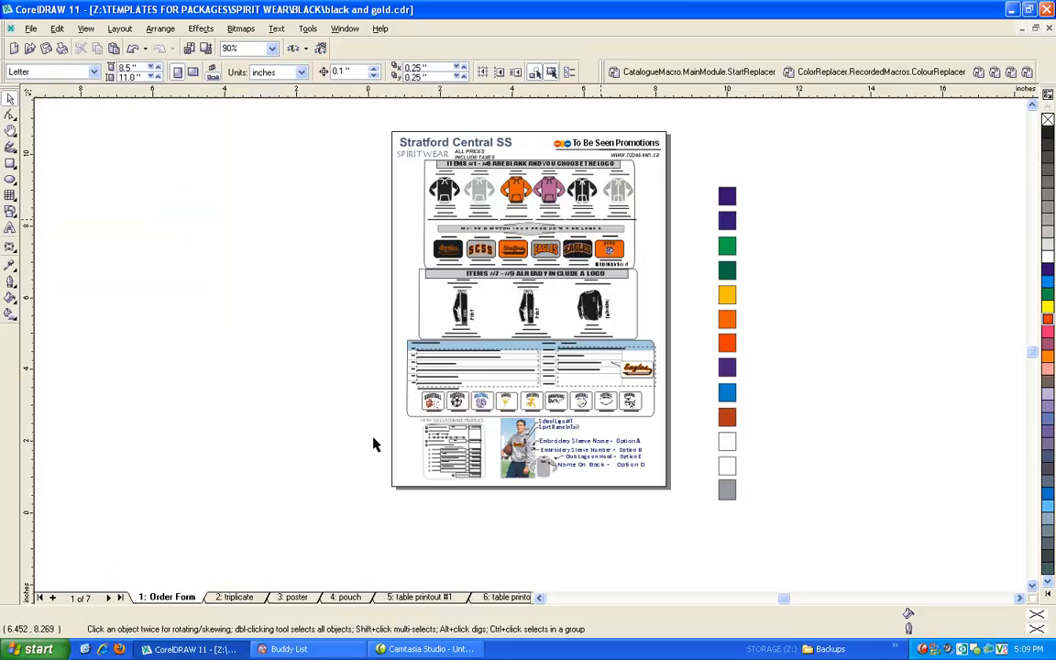
# - Check the recoloured artwork on the poster, pouch and triplicate pages and return to the Order Form page
pyautogui.click(295, 598)
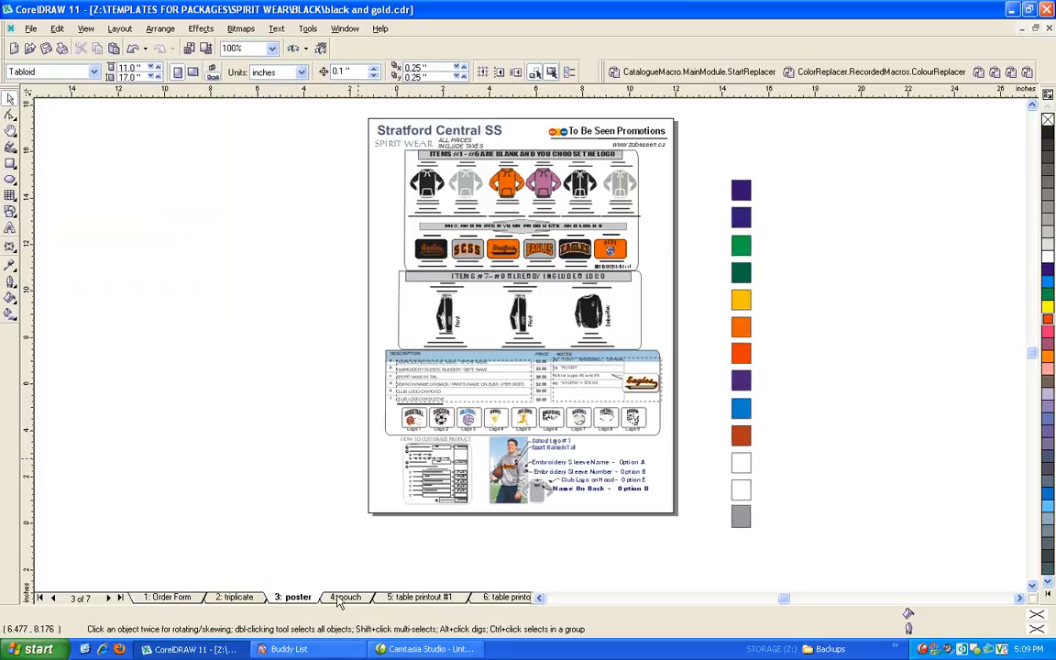
pyautogui.click(347, 597)
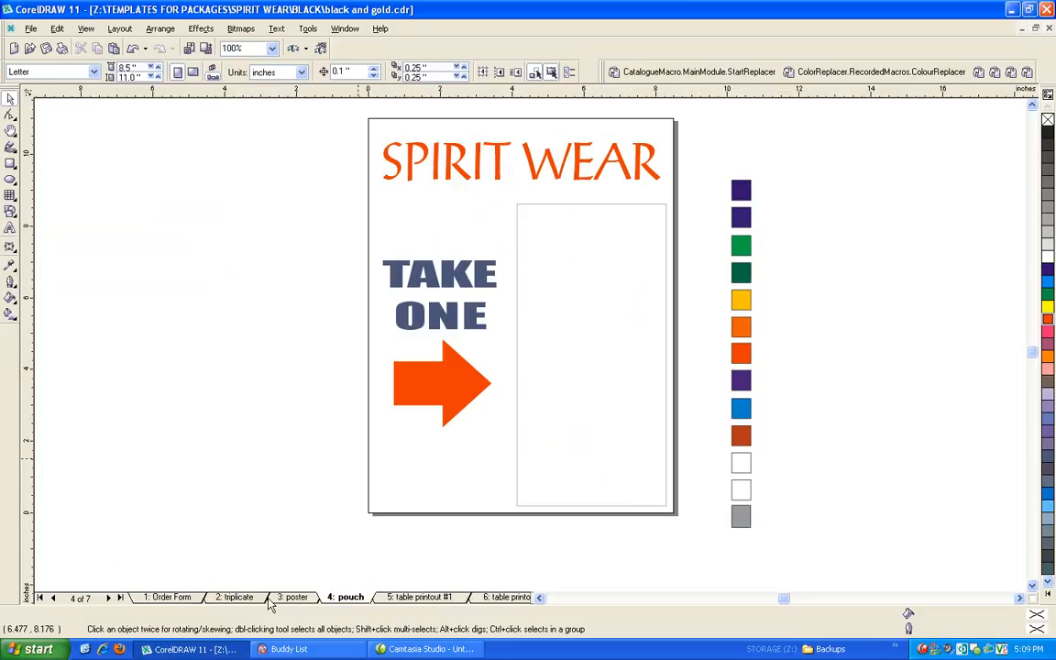
pyautogui.click(236, 598)
pyautogui.click(184, 599)
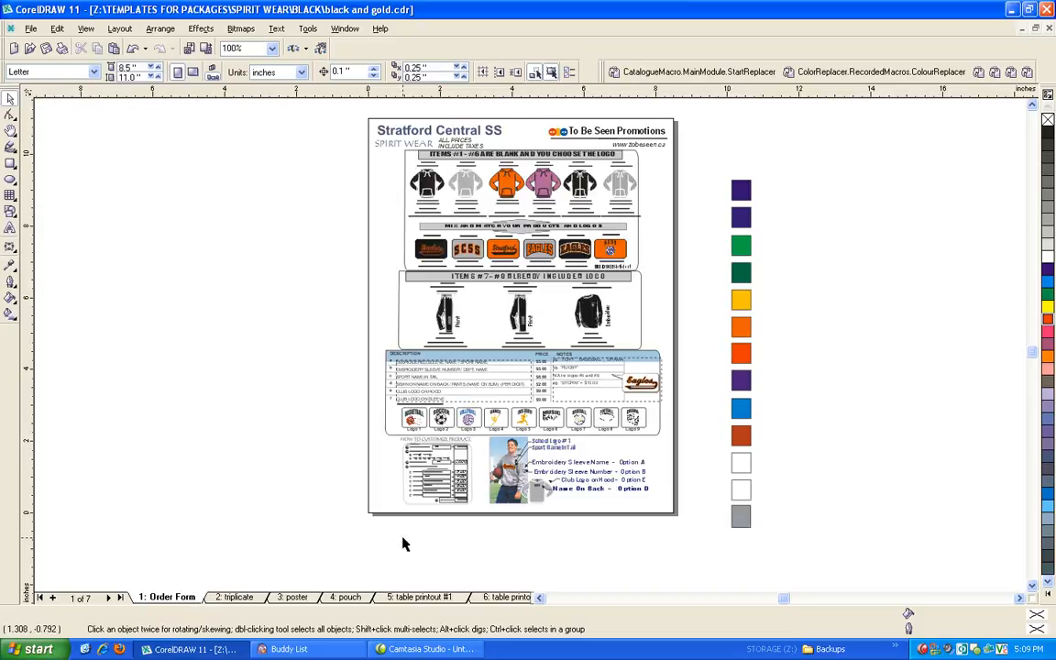
# - Select the hoodie row on the Order Form and replace its orange (R:255 G:102 B:0) with navy (R:0 G:0 B:102) using Color Replacer
pyautogui.moveTo(337, 157); pyautogui.dragTo(662, 229)
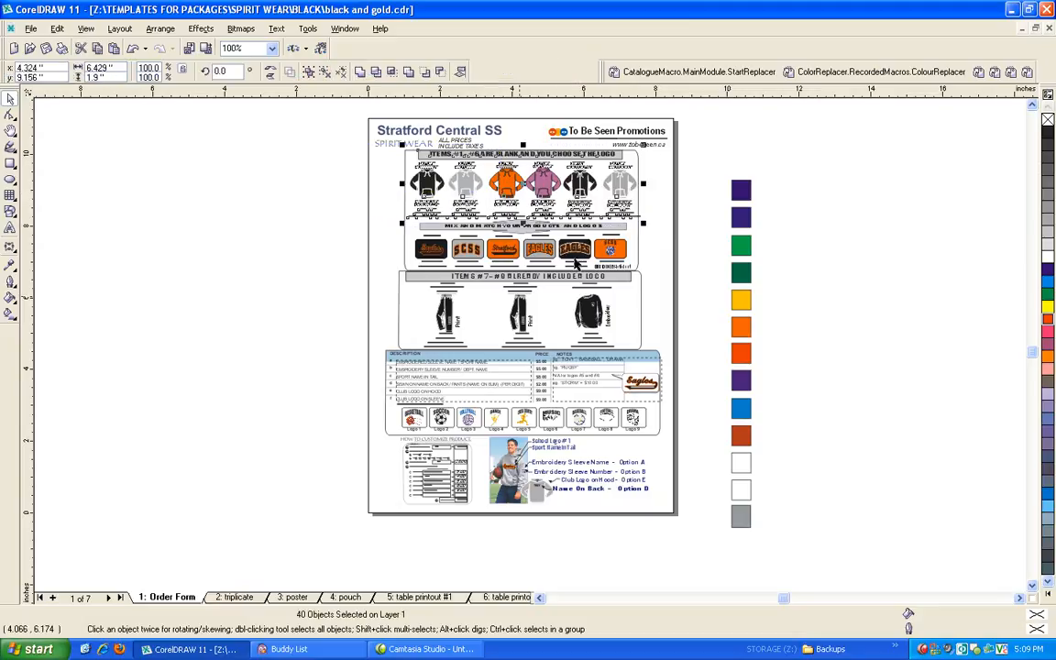
pyautogui.click(834, 72)
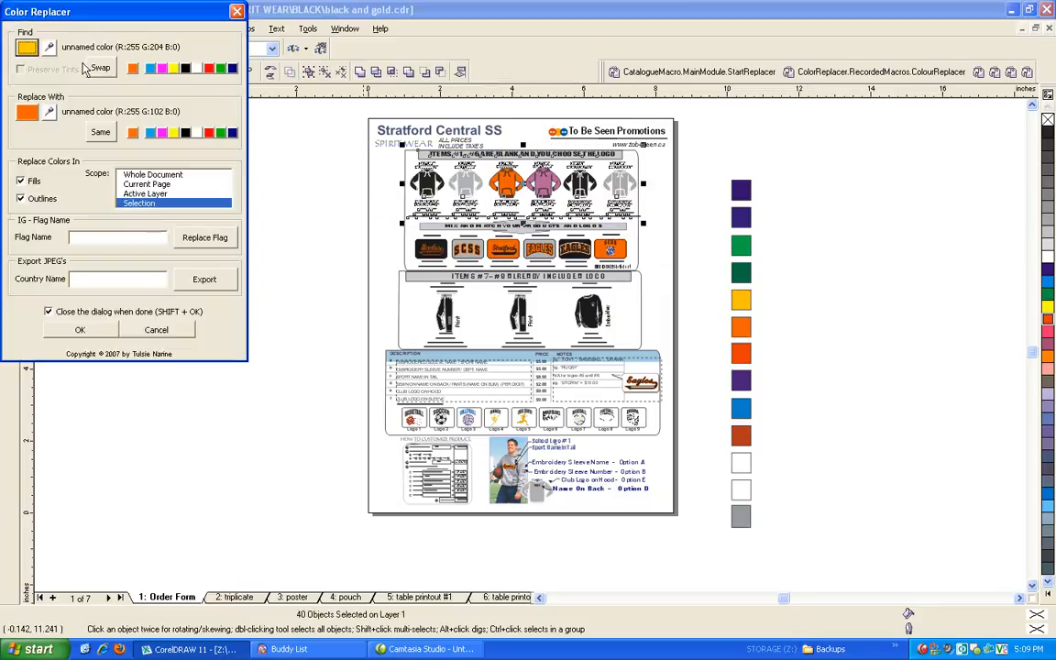
pyautogui.click(50, 47)
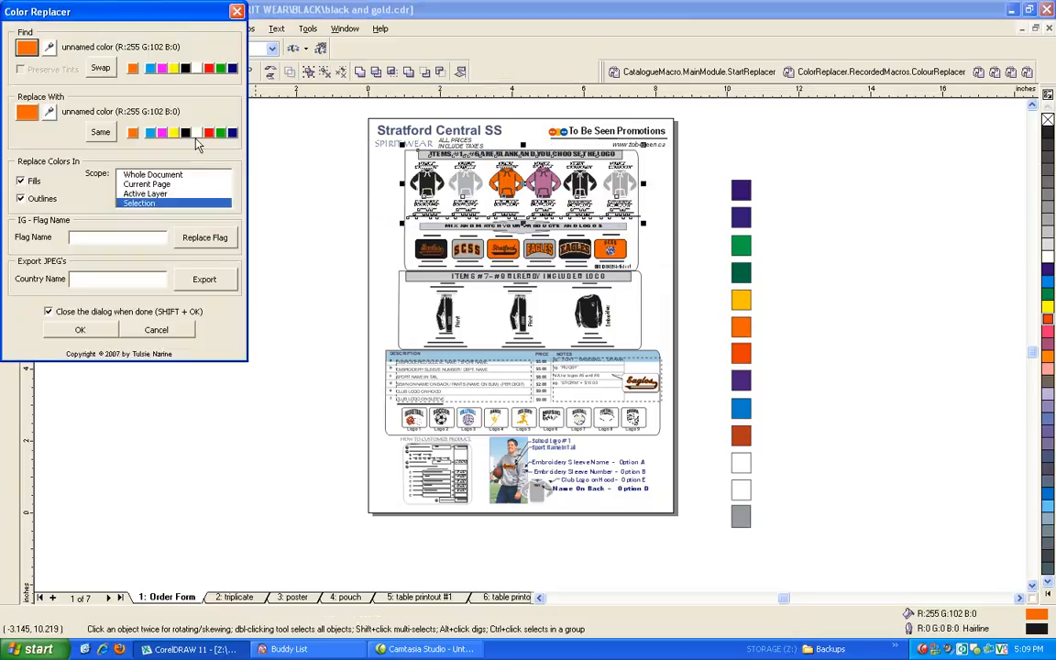
pyautogui.click(49, 111)
pyautogui.click(746, 189)
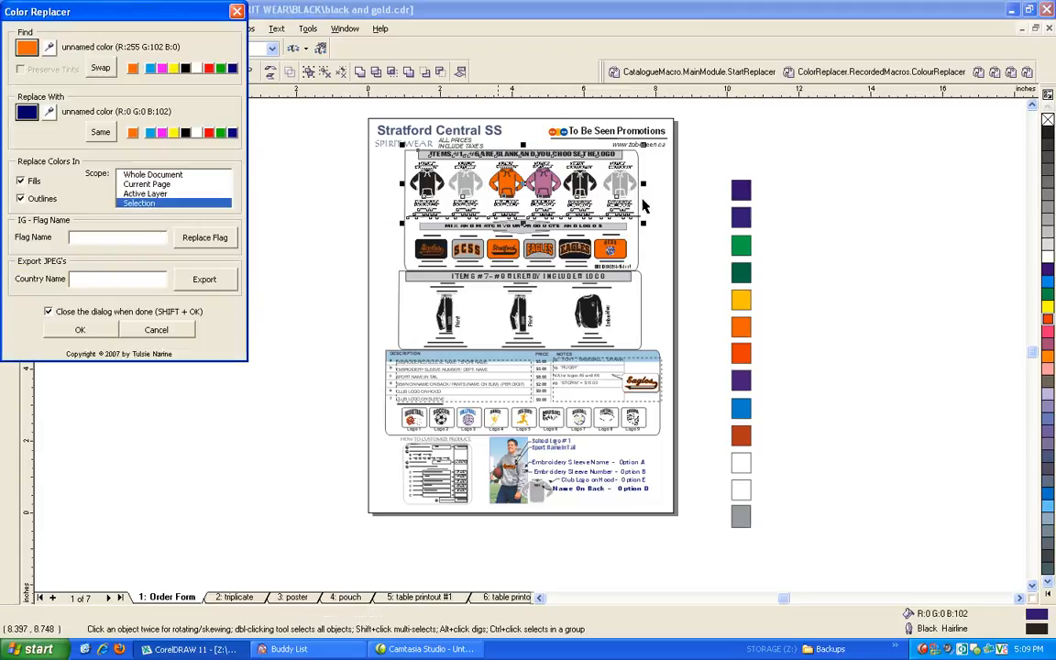
pyautogui.click(81, 331)
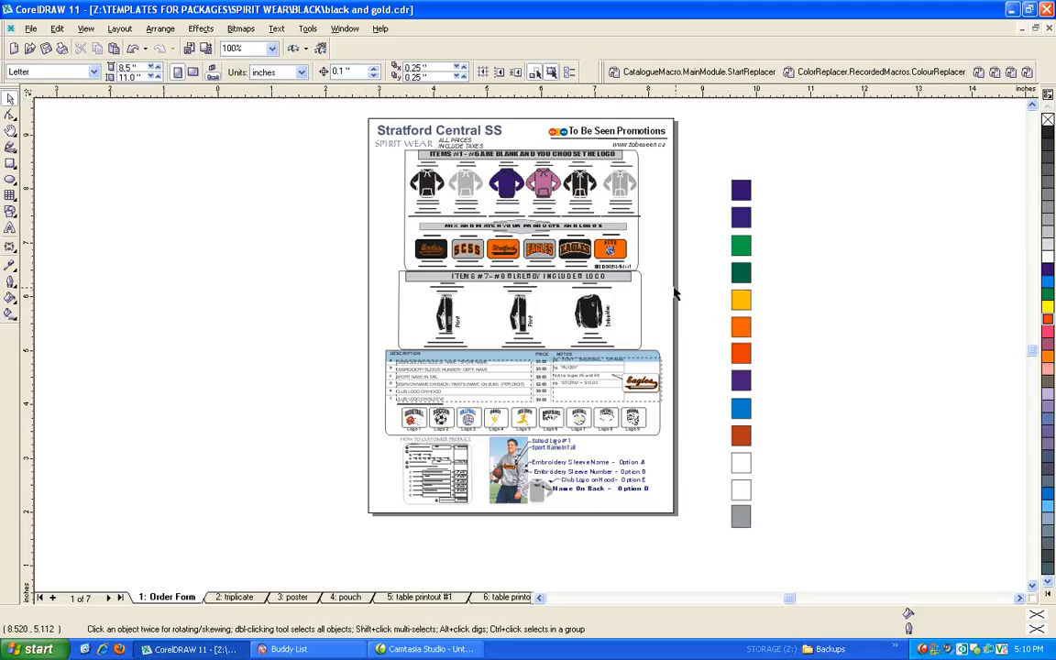
pyautogui.scroll(1, 677, 294)
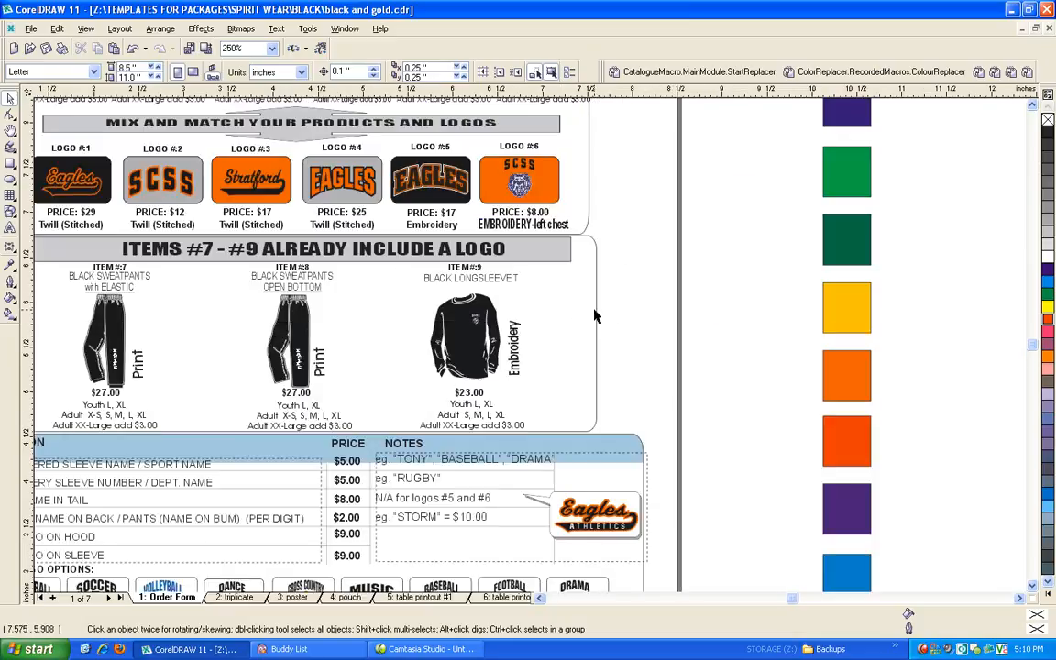
pyautogui.click(541, 181)
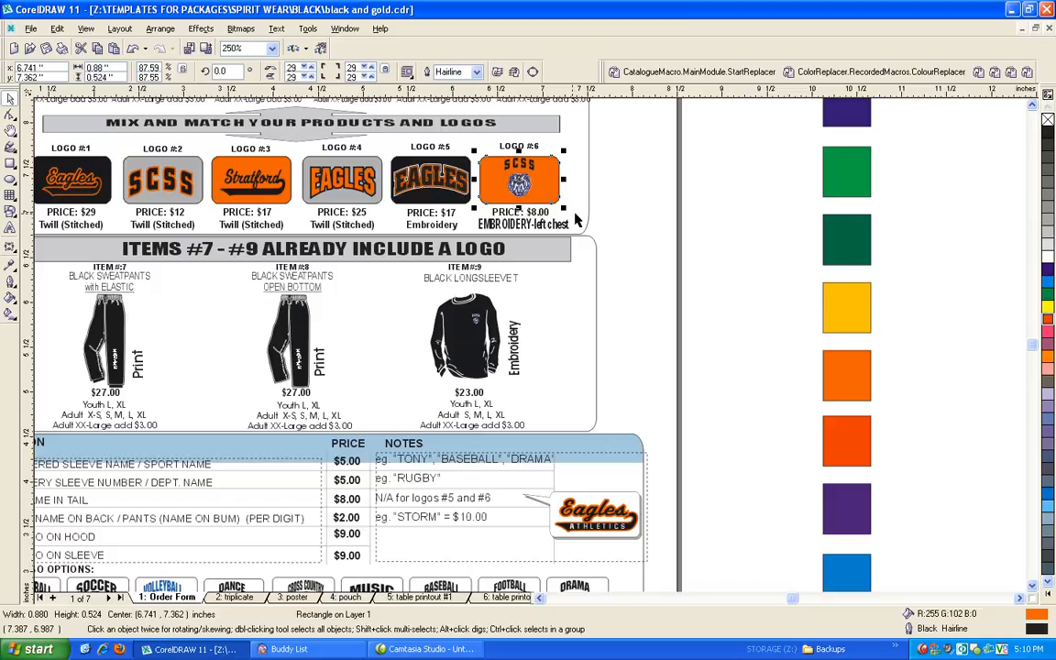
pyautogui.scroll(-2, 691, 249)
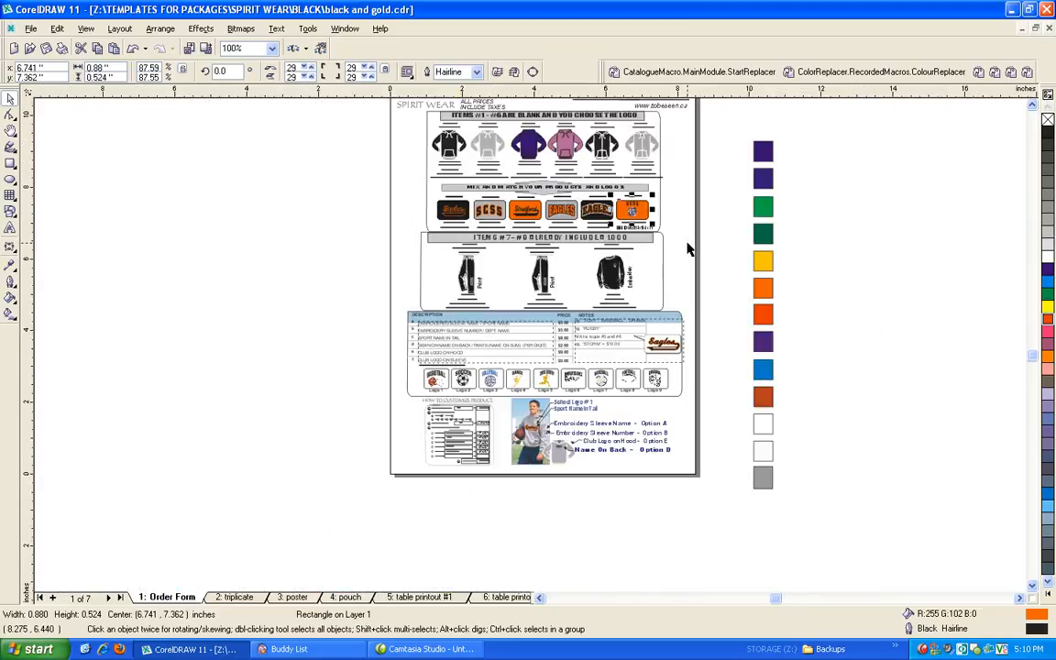
pyautogui.click(675, 199)
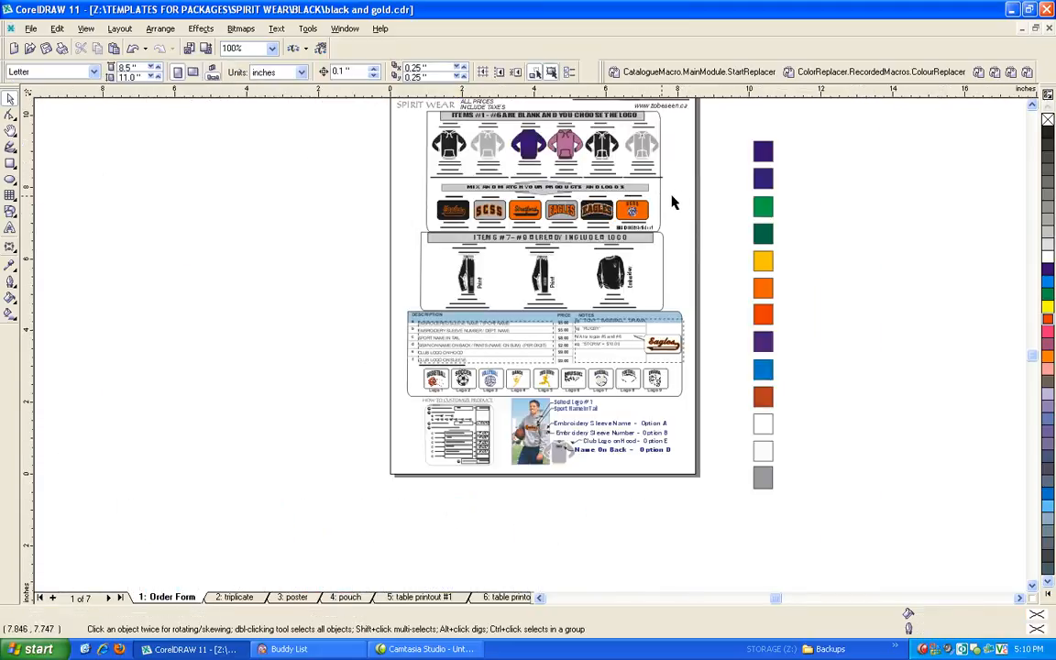
# - Change the Logo #6 background rectangle's uniform fill to a slightly different orange, R:207 G:94 B:19
pyautogui.scroll(2, 642, 207)
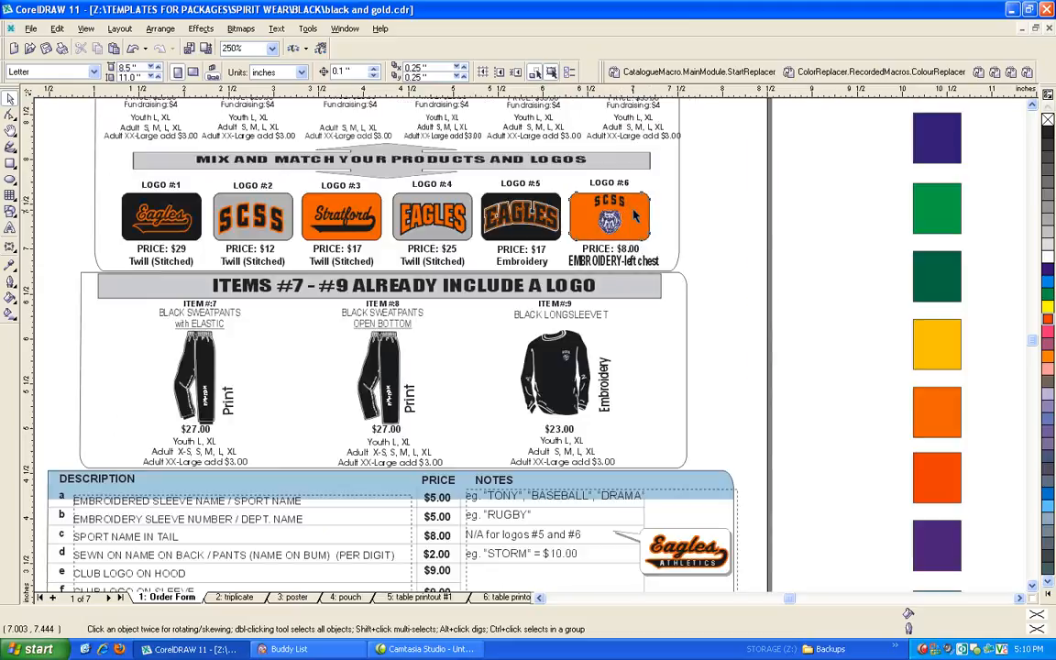
pyautogui.click(633, 211)
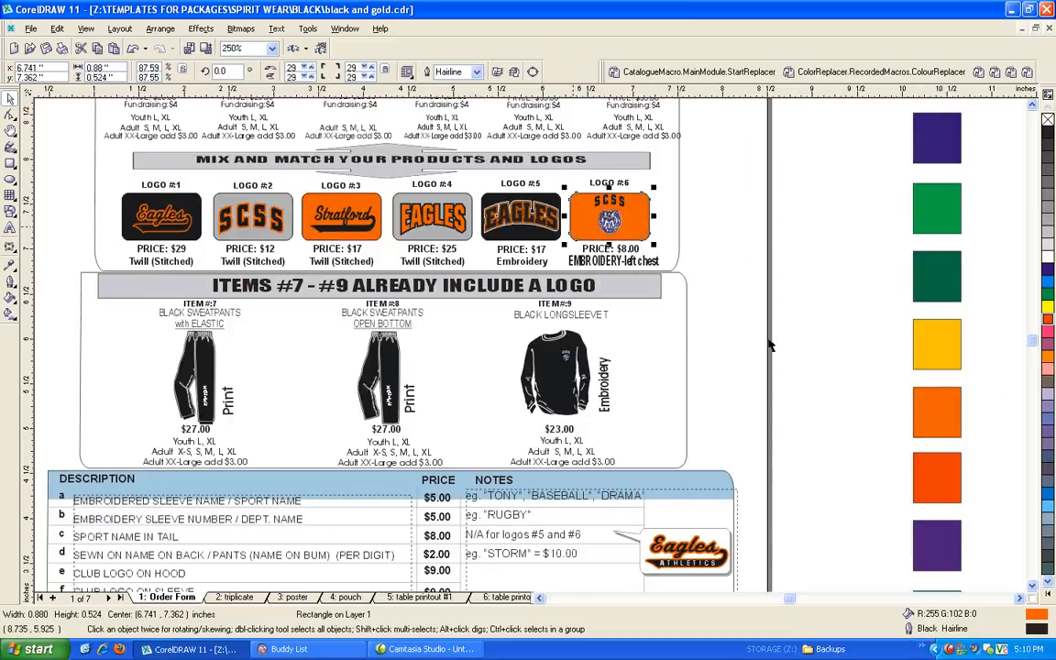
pyautogui.rightClick(633, 210)
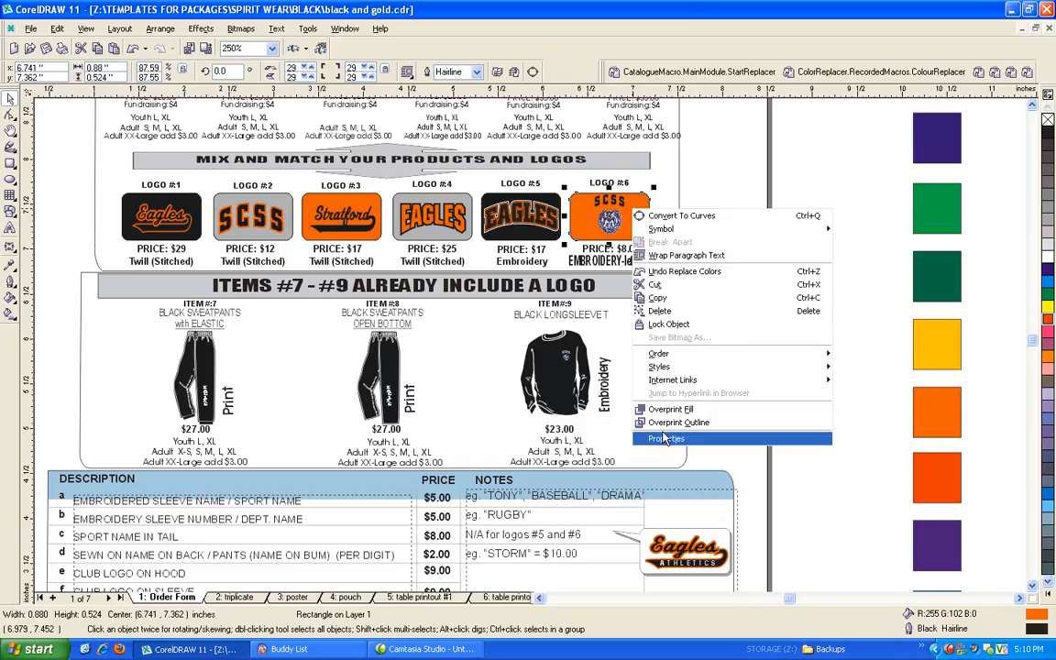
pyautogui.click(788, 439)
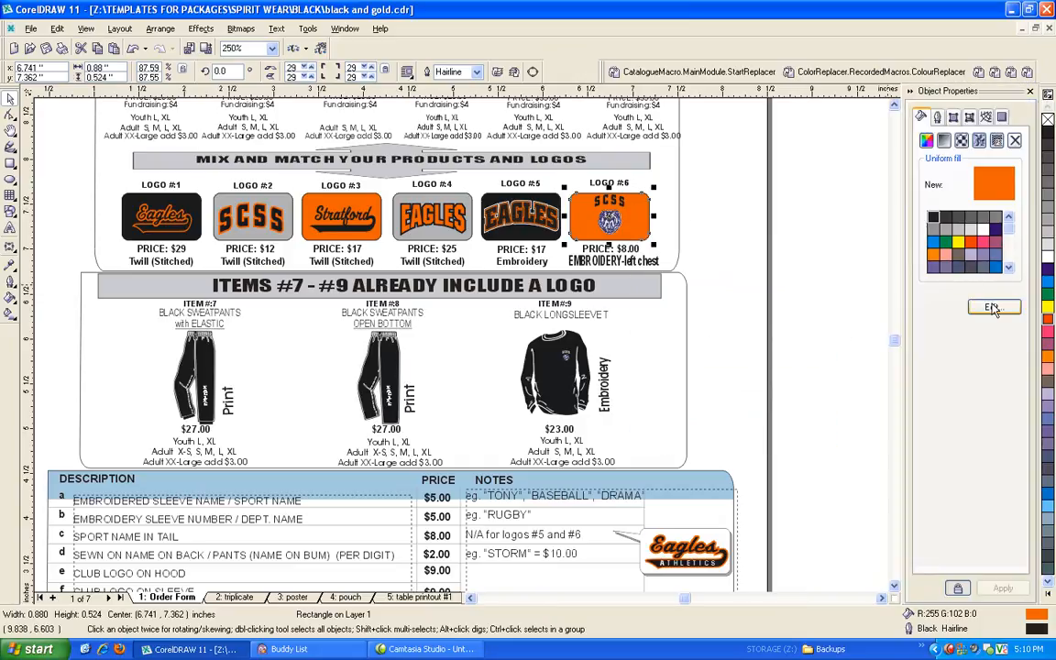
pyautogui.click(992, 308)
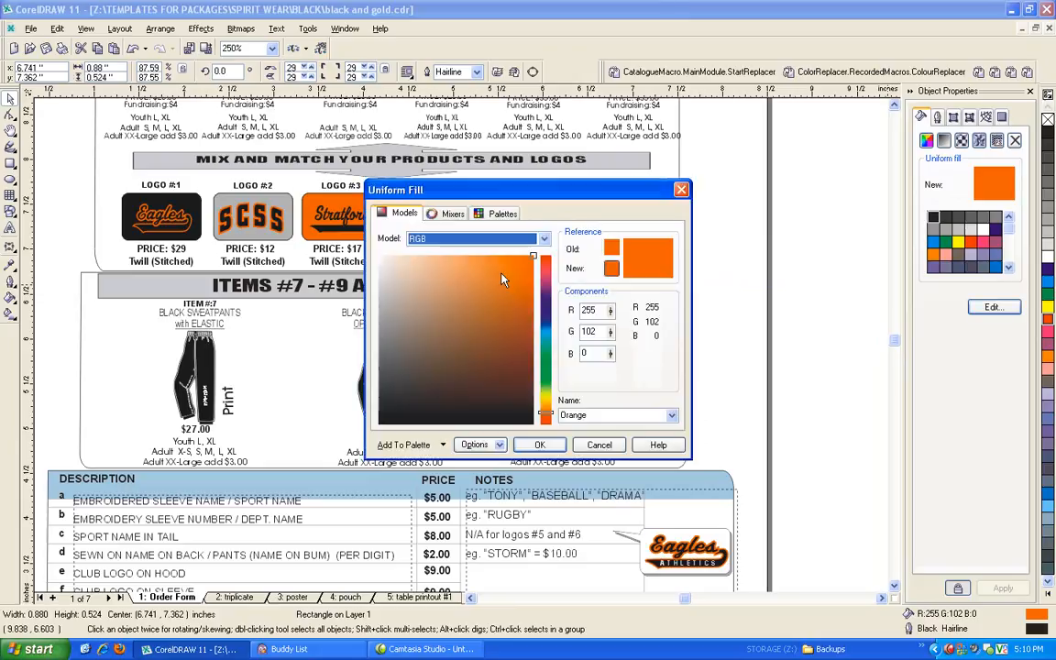
pyautogui.click(519, 287)
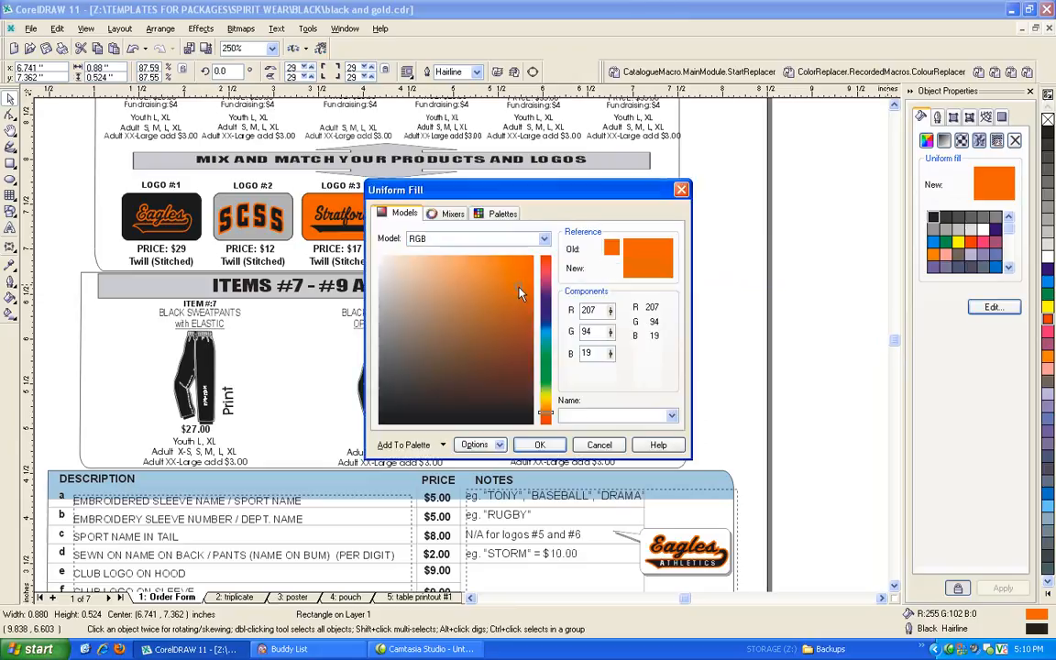
pyautogui.click(539, 445)
pyautogui.click(703, 389)
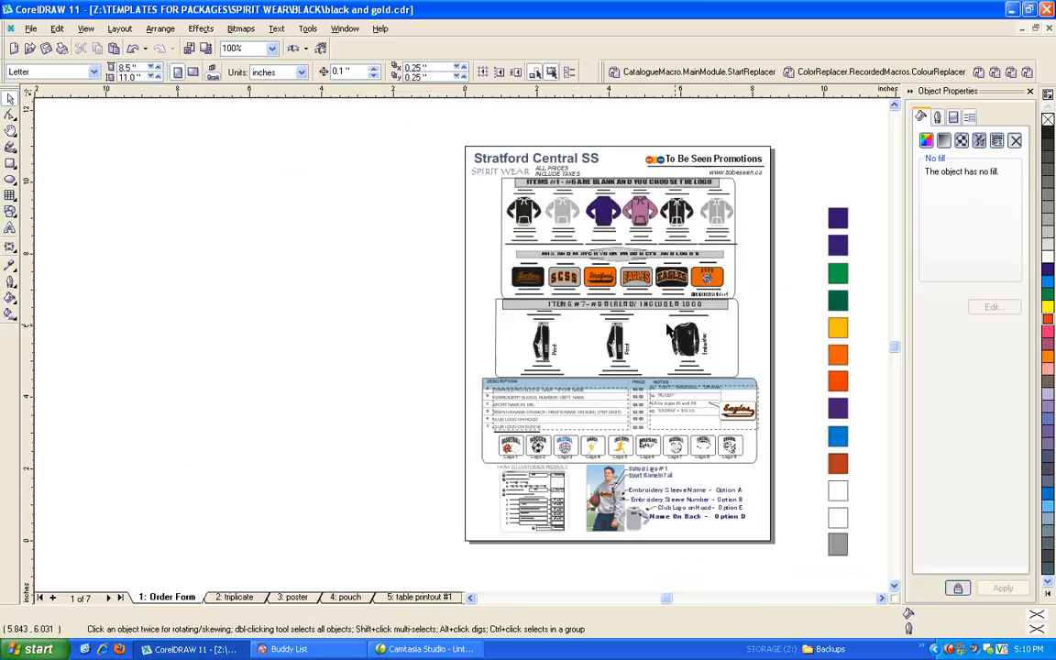
# - Replace orange (R:255 G:102 B:0) with Deep Navy Blue (R:0 G:0 B:102) in the selected logo row and check the Logo #6 background
pyautogui.moveTo(761, 305); pyautogui.dragTo(441, 239)
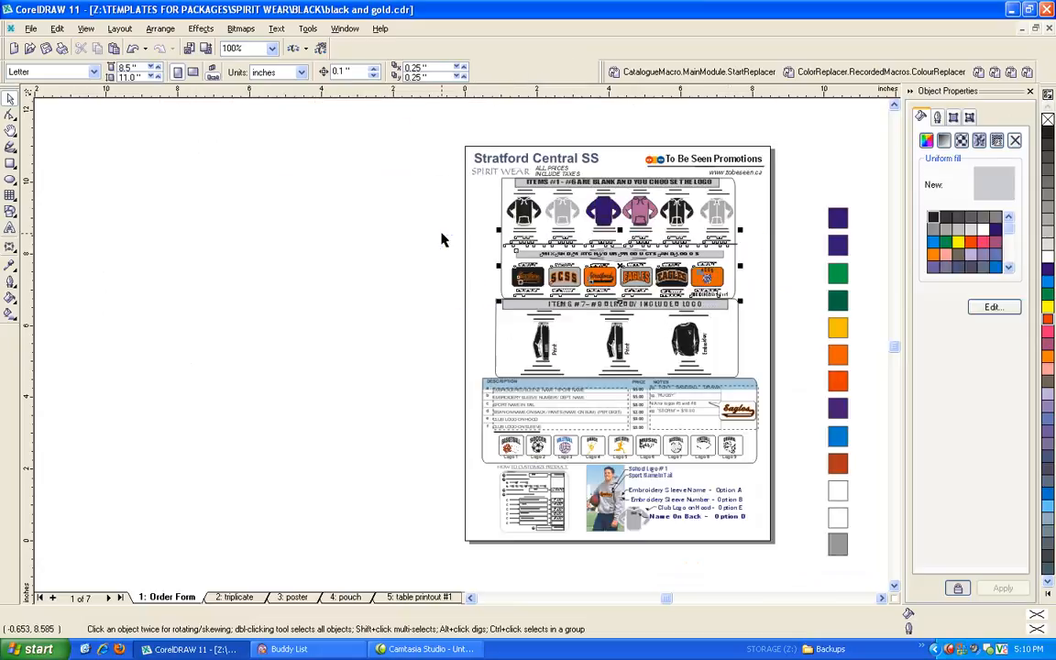
pyautogui.click(825, 72)
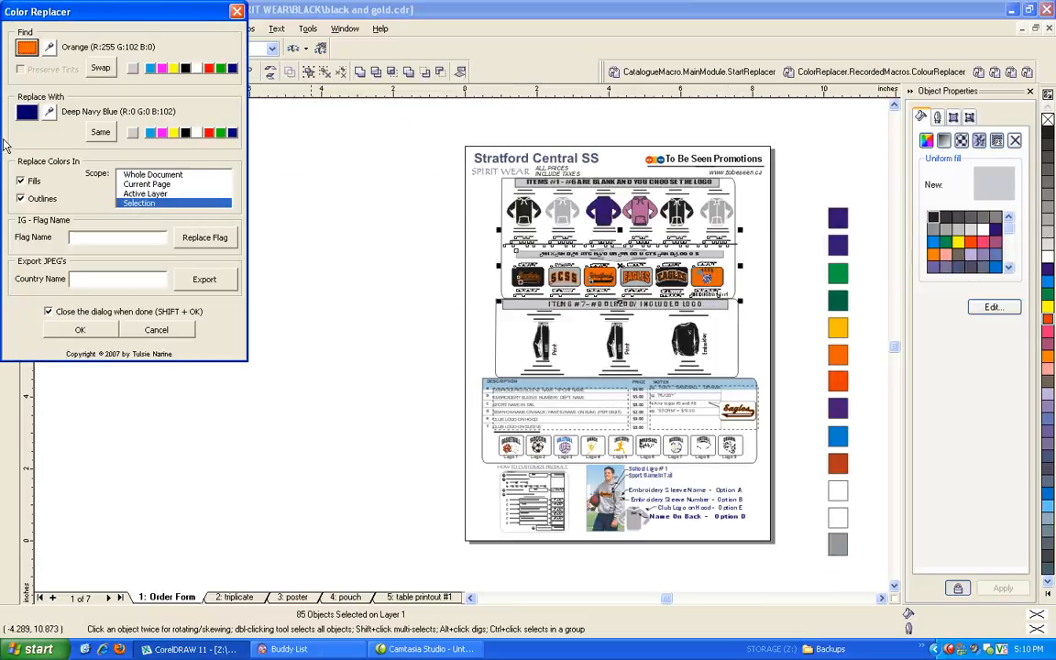
pyautogui.click(50, 49)
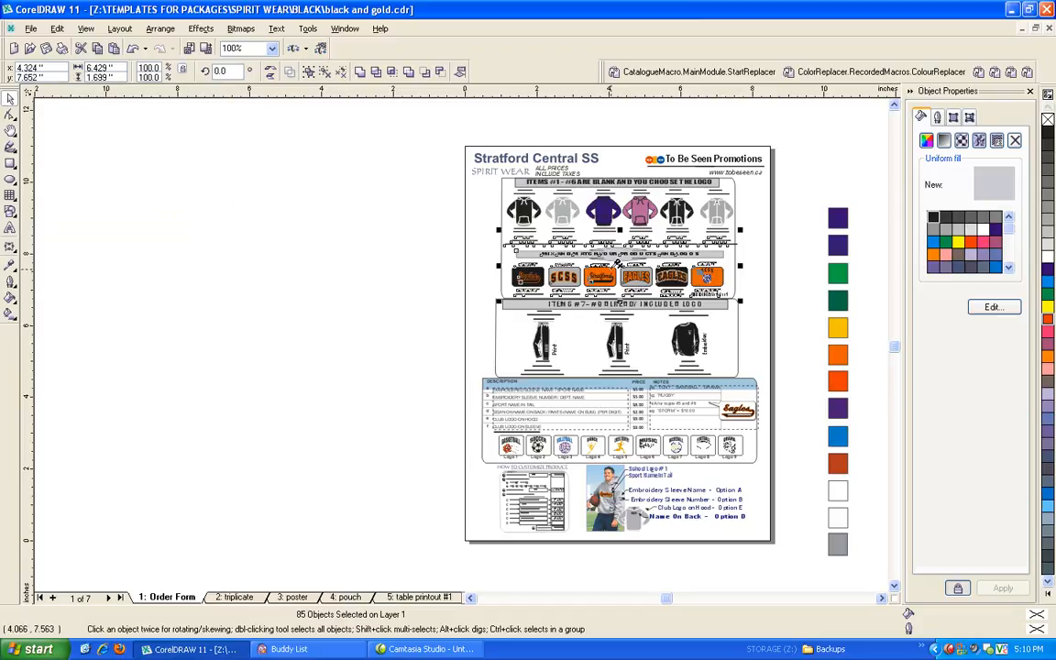
pyautogui.click(550, 243)
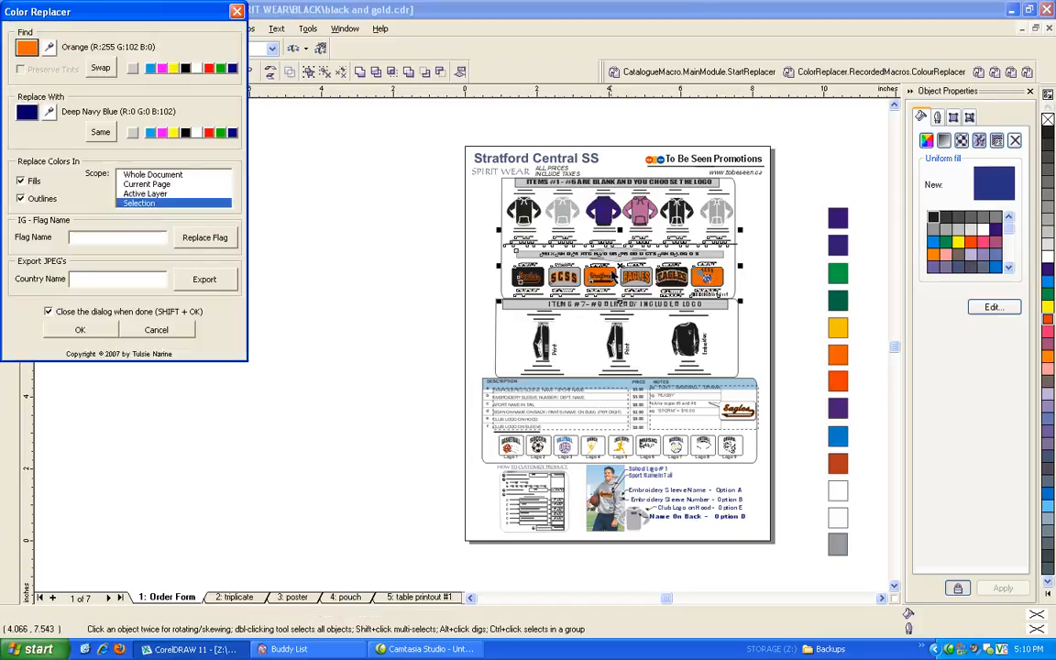
pyautogui.click(81, 330)
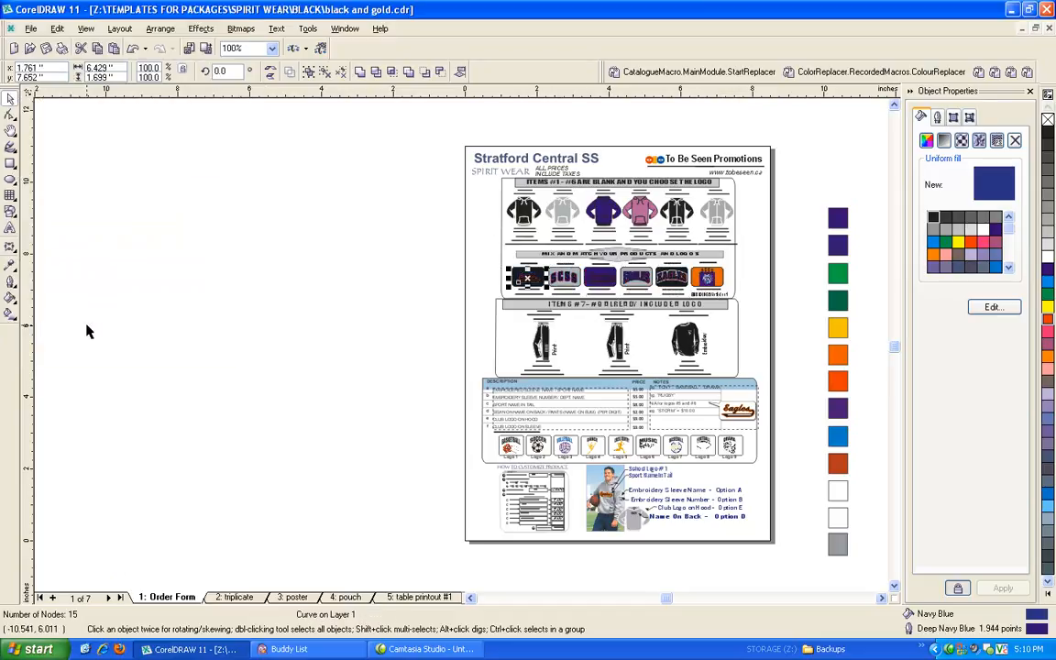
pyautogui.scroll(3, 743, 266)
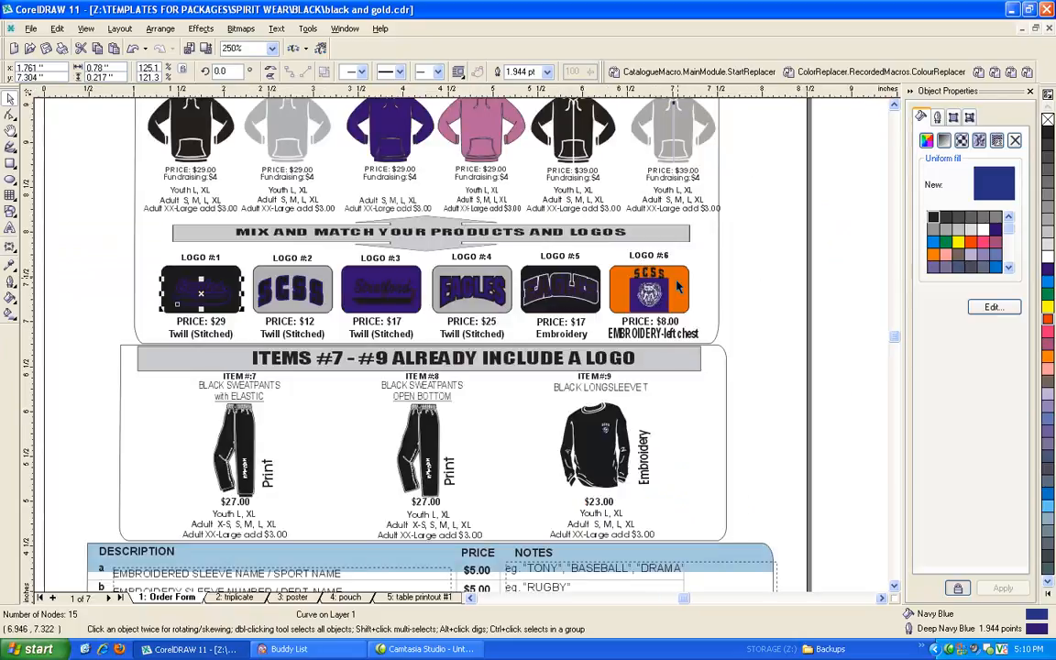
pyautogui.click(682, 284)
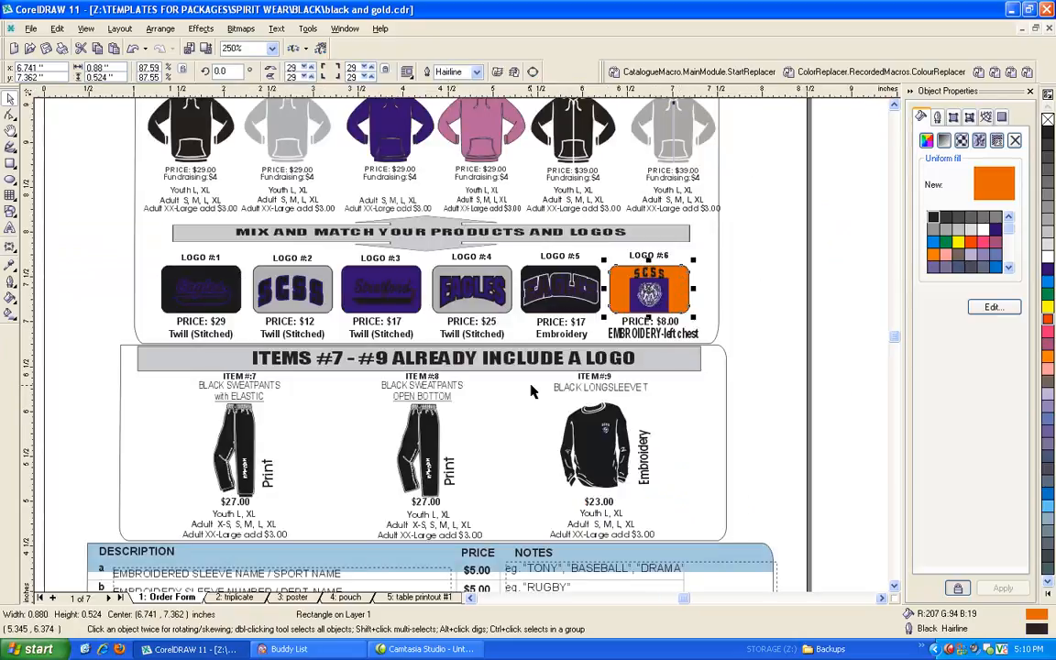